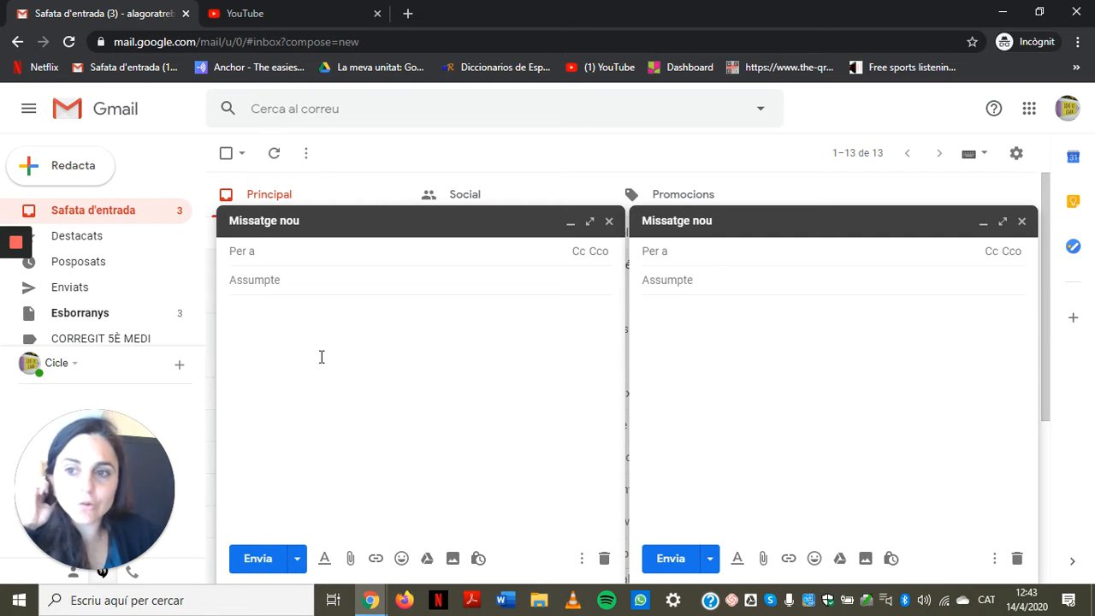
click(609, 222)
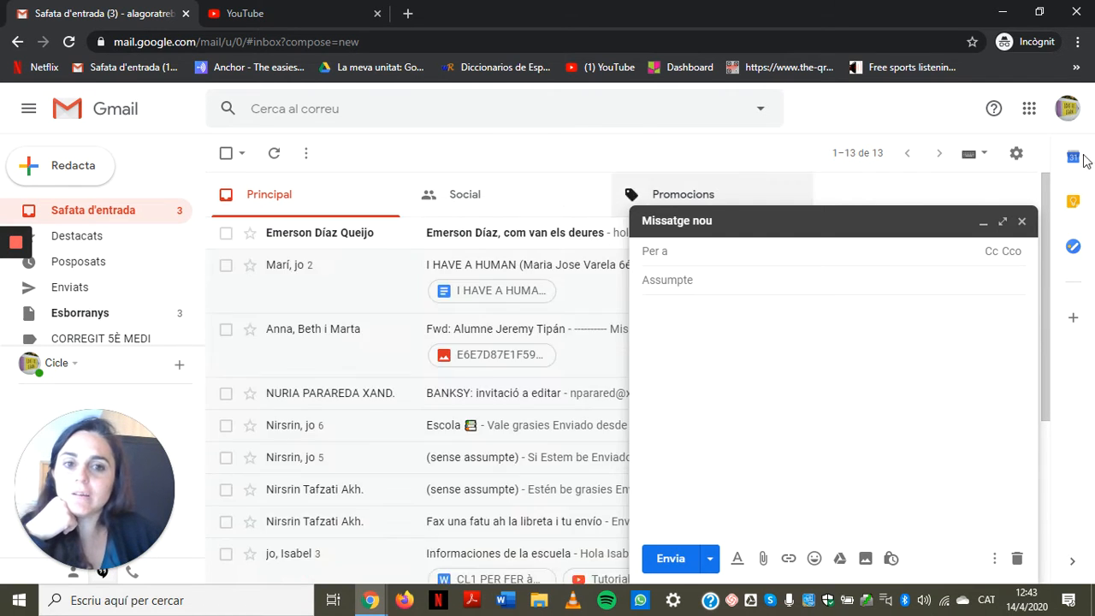
click(1021, 221)
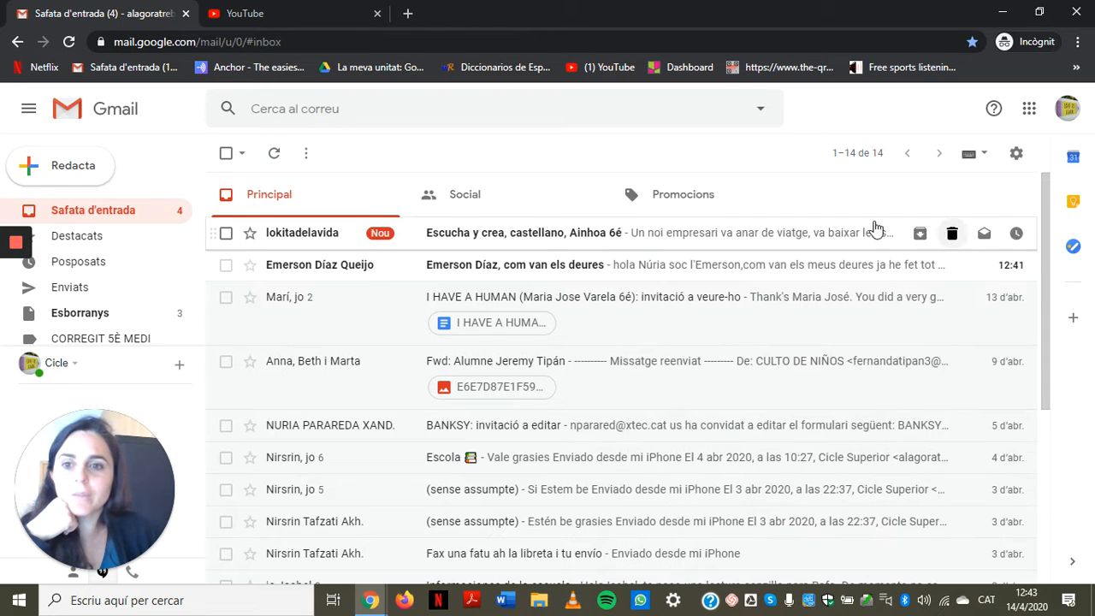
click(70, 171)
click(70, 172)
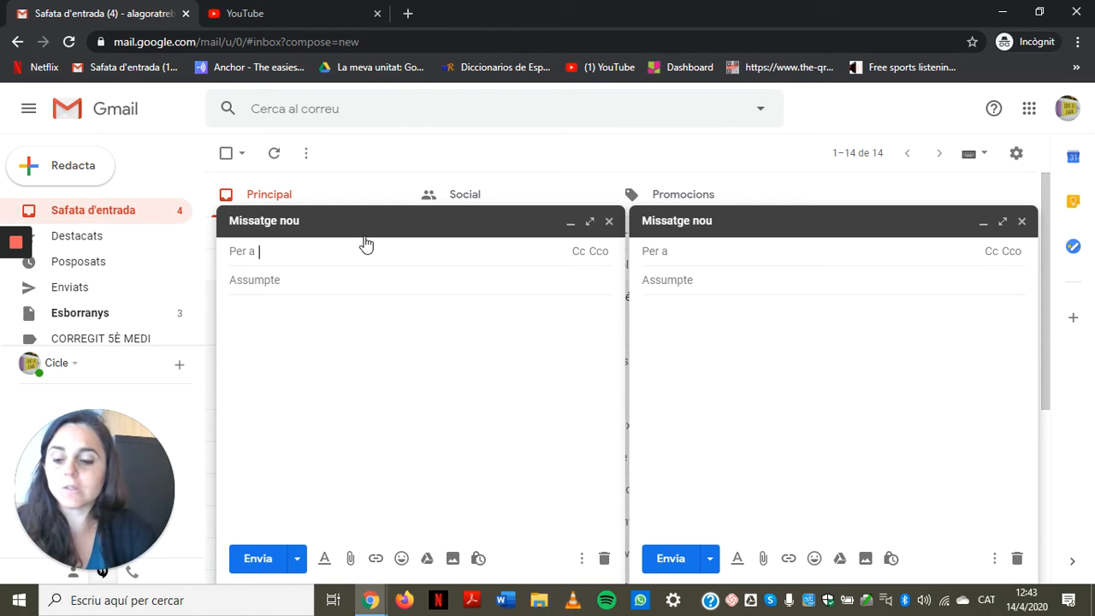
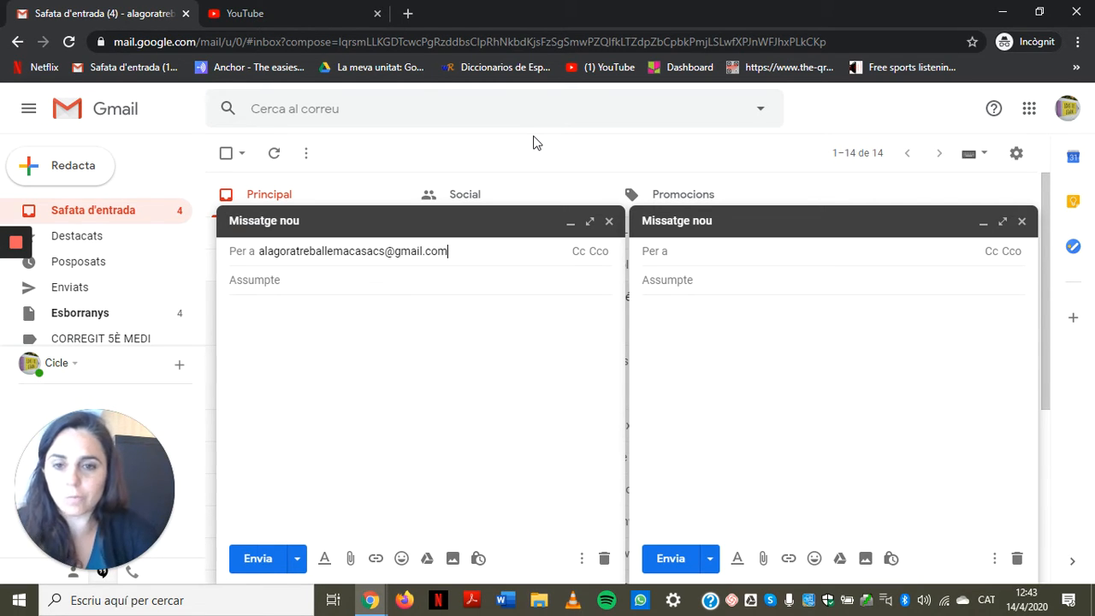
Step: Address the left draft to the student's e-mail address
click(287, 280)
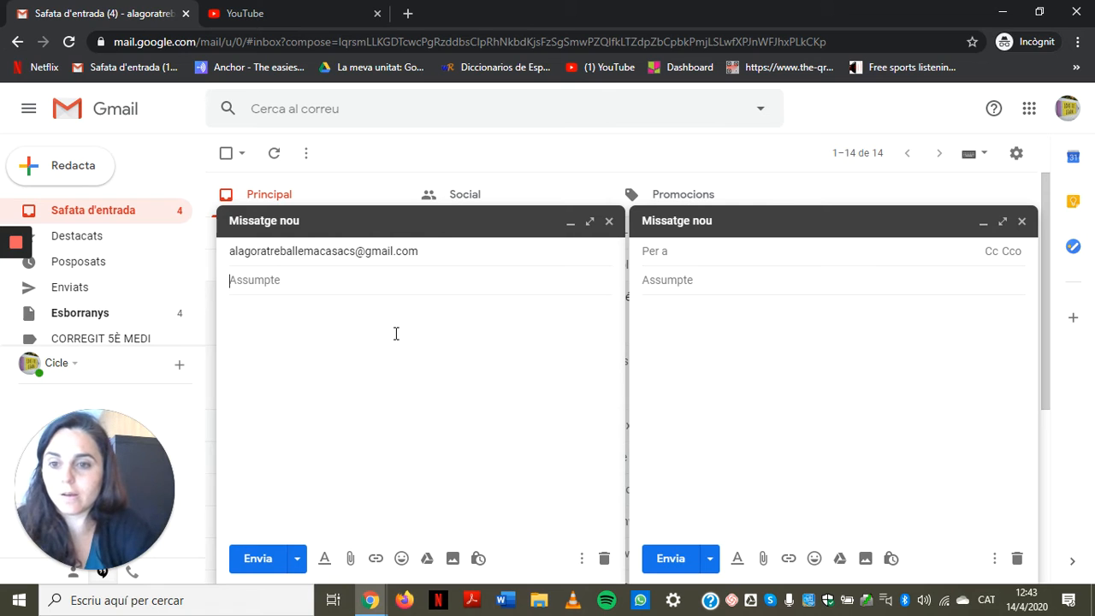
Step: Enter the subject 'Deures d'anglès (5è)' in the left draft
key(Tab)
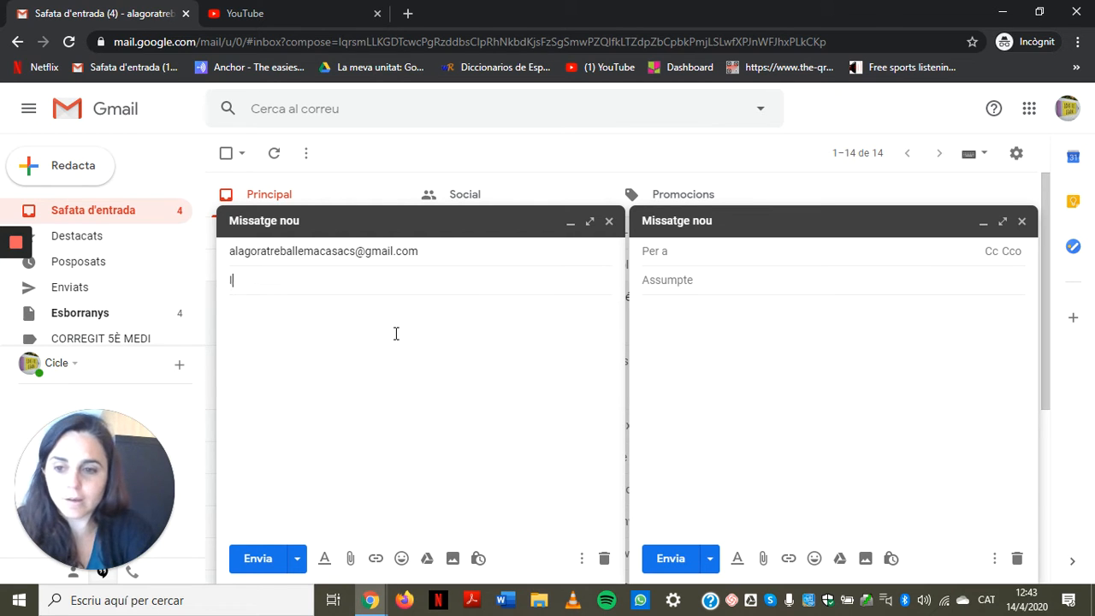
text(I)
key(BackSpace)
text(Deures)
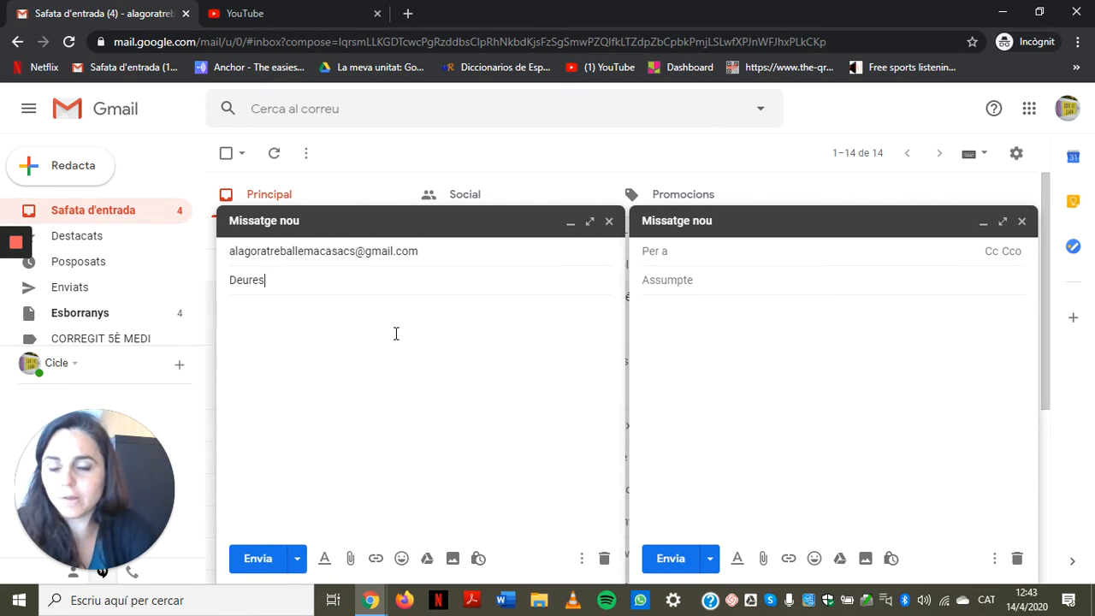
text( d'anglès)
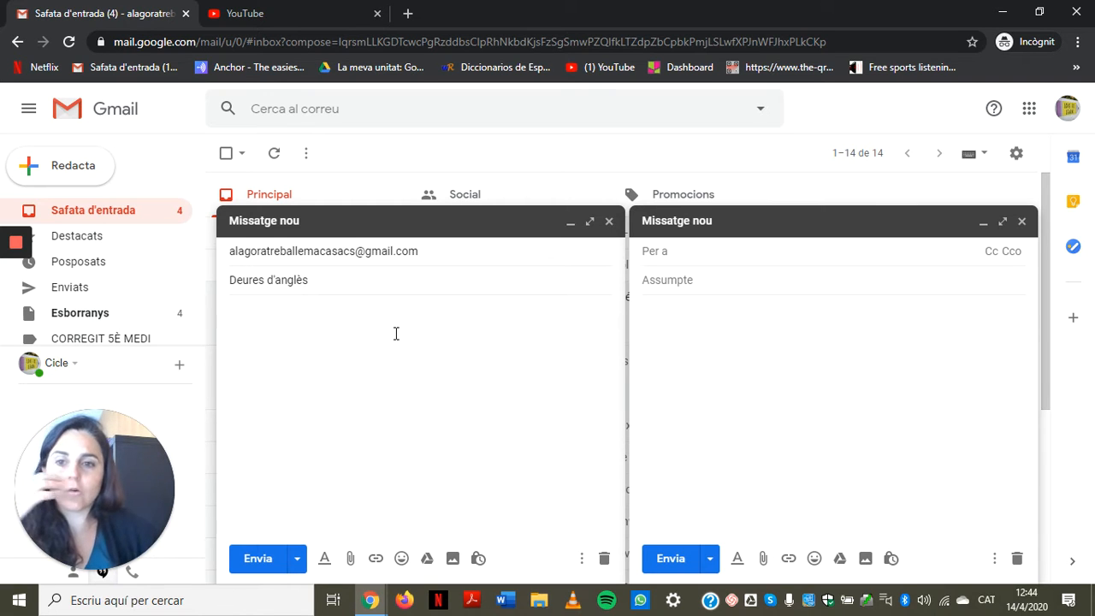
text( ()
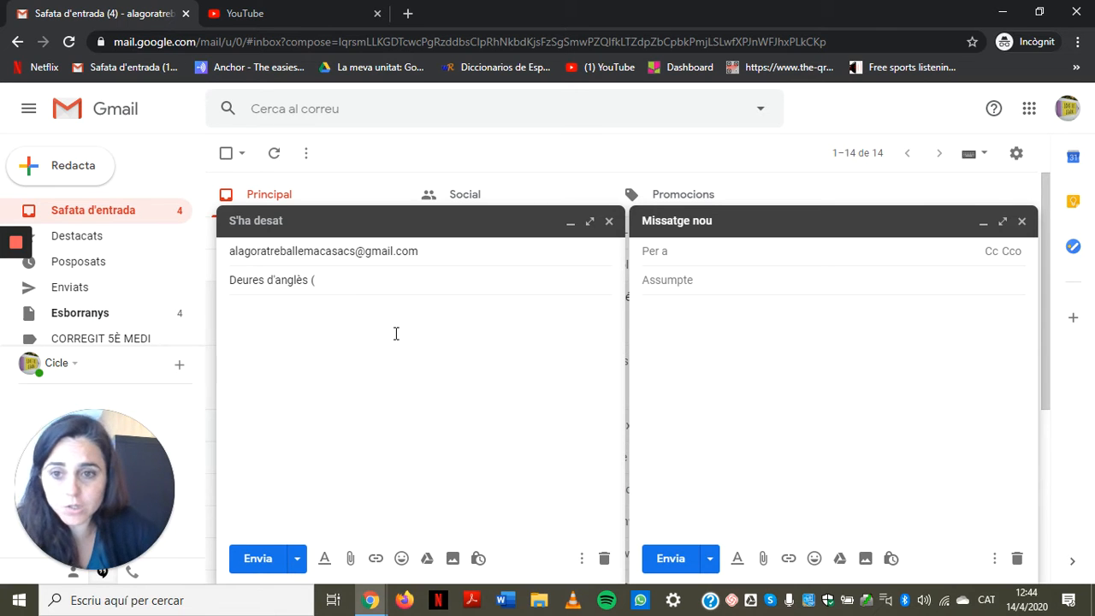
text(5è)
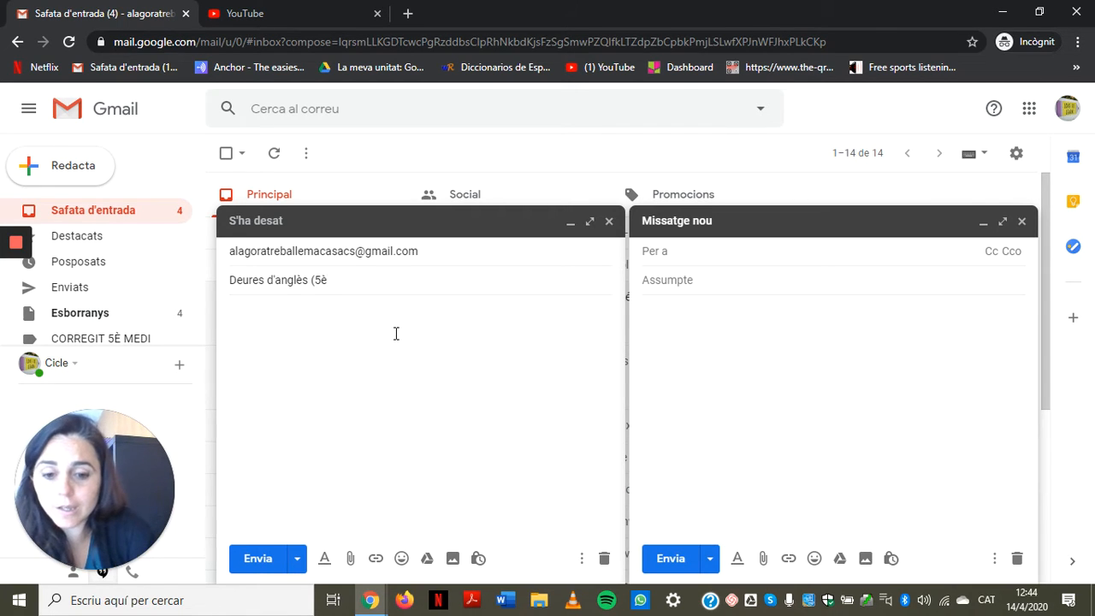
text())
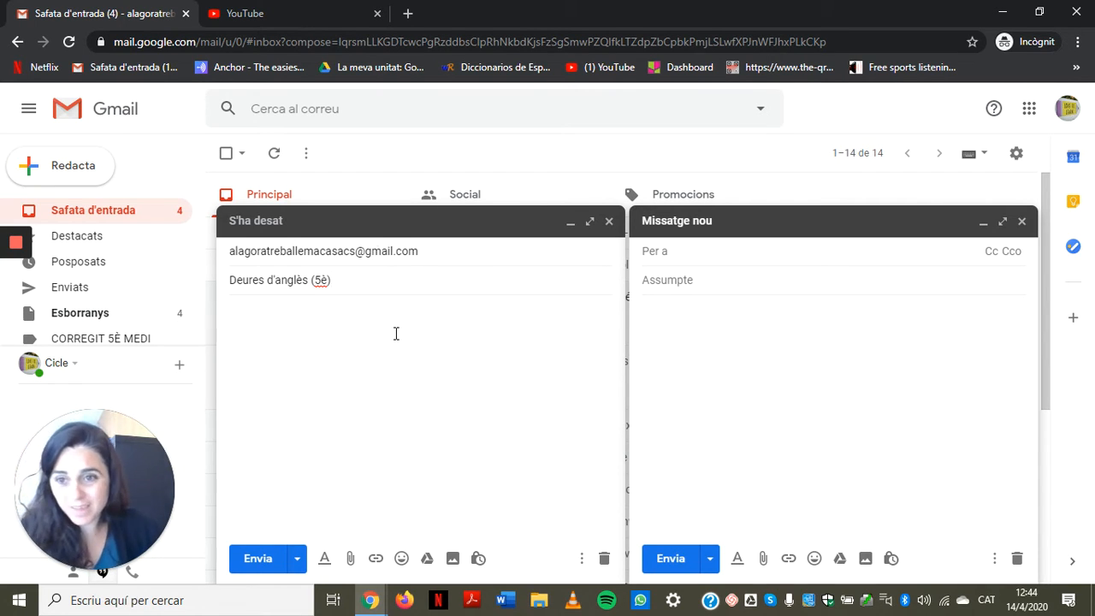
Step: Write the Catalan line greeting the student: 't'envio els deures d'anglès. Ja em diràs si estan ben fets.'
click(334, 332)
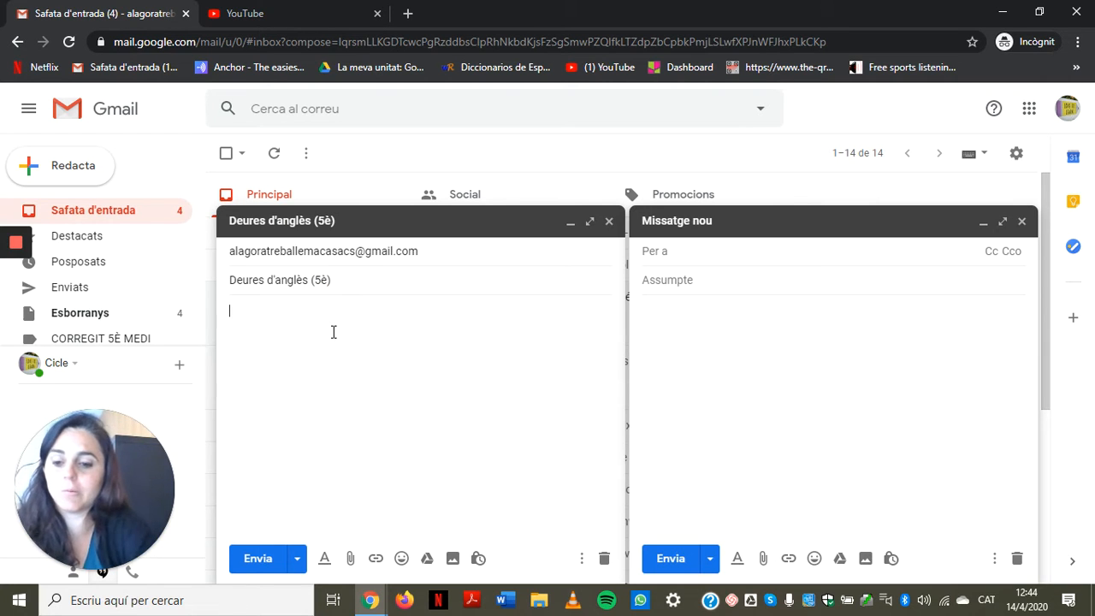
text(Hola)
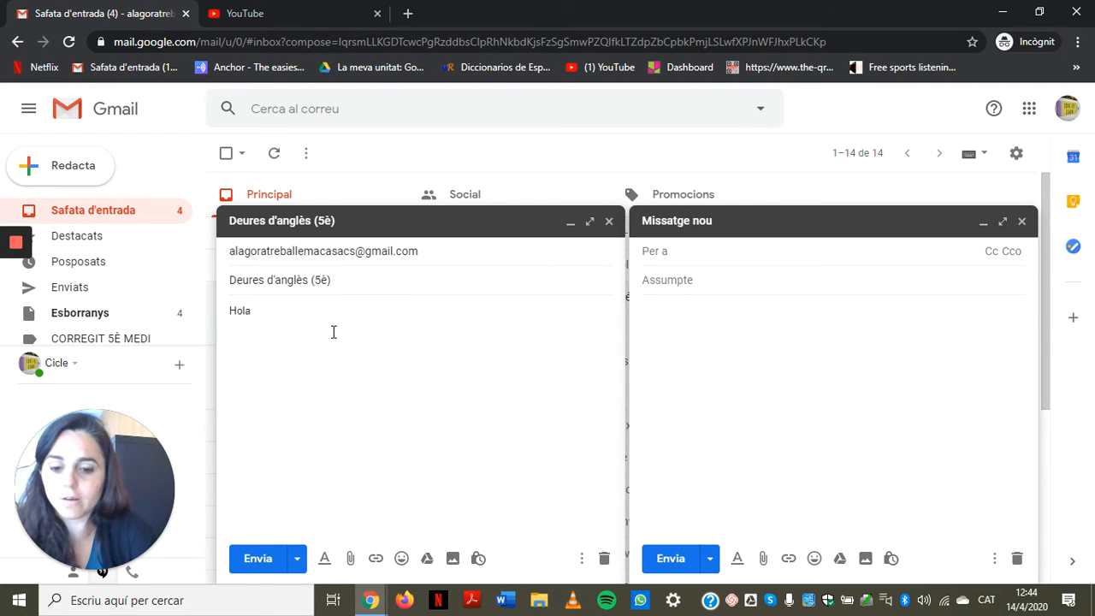
text( Núria )
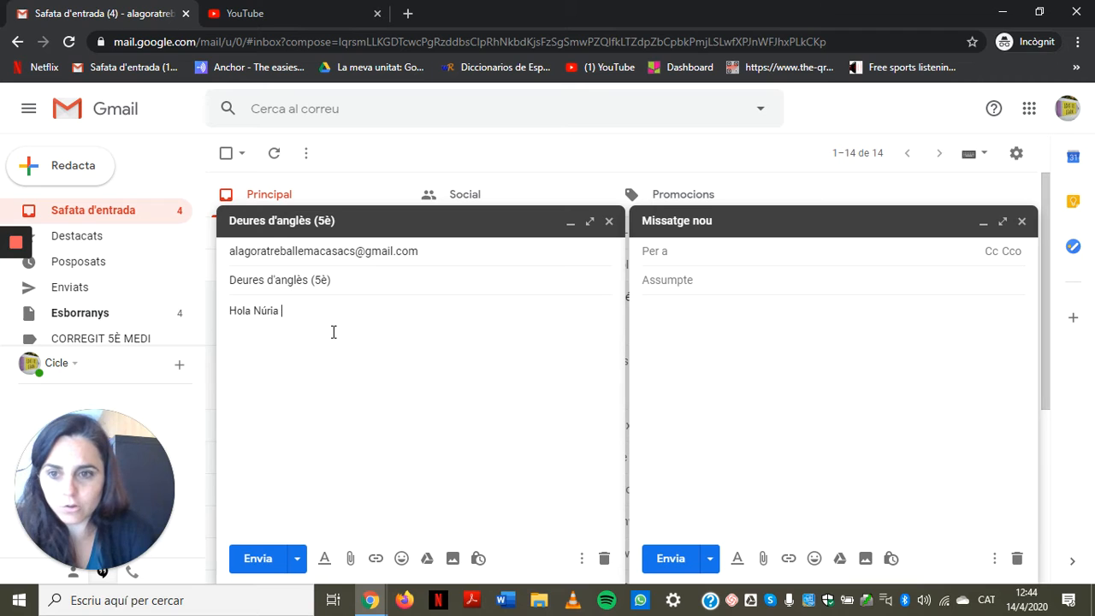
text(/Jan)
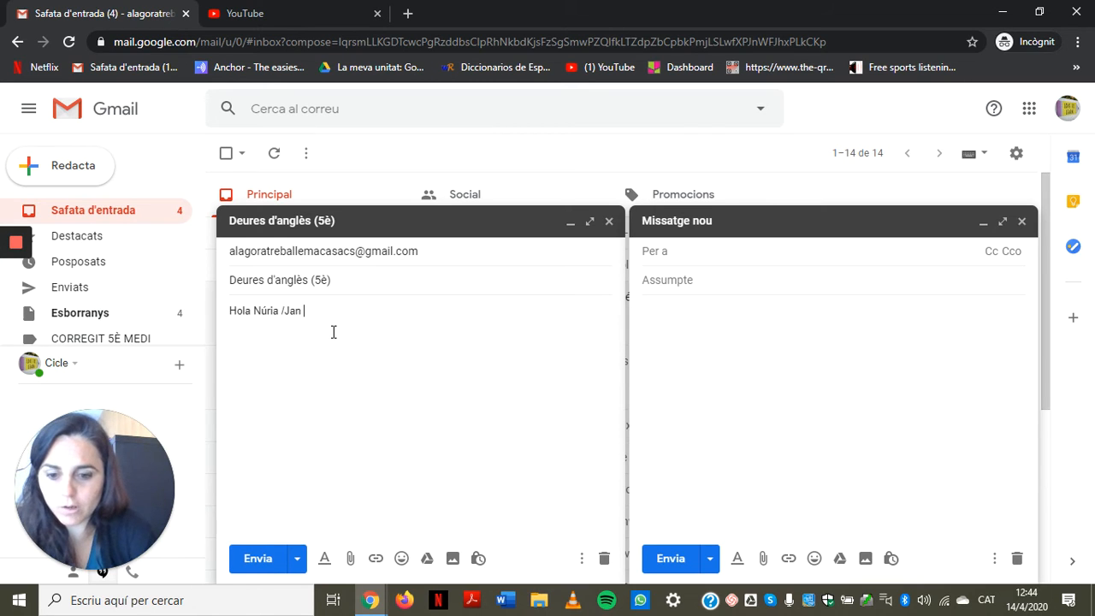
text( /JOrdi, )
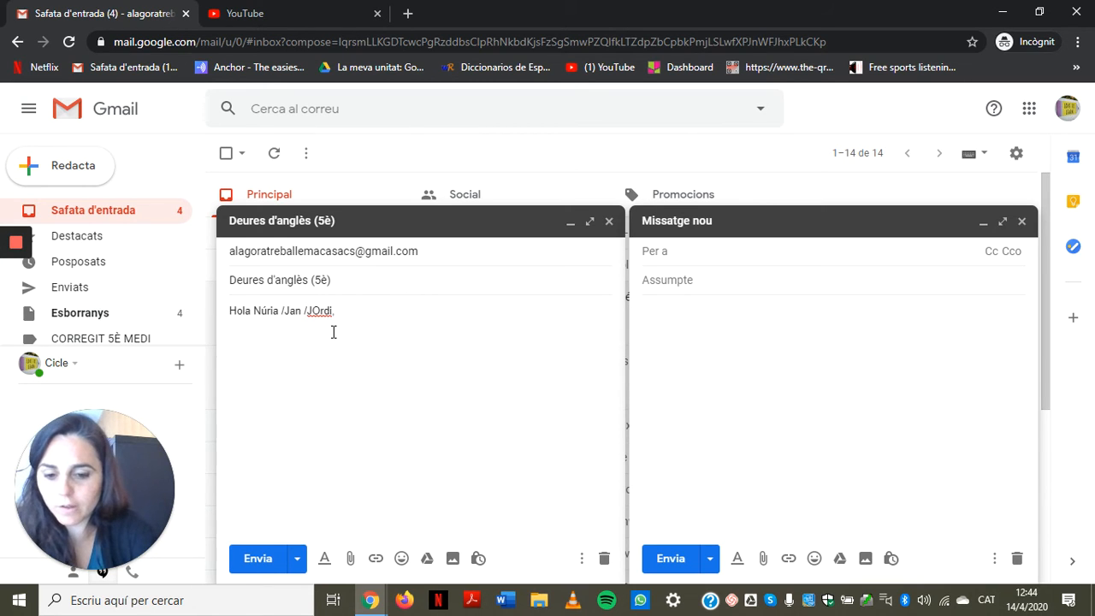
text(Beth)
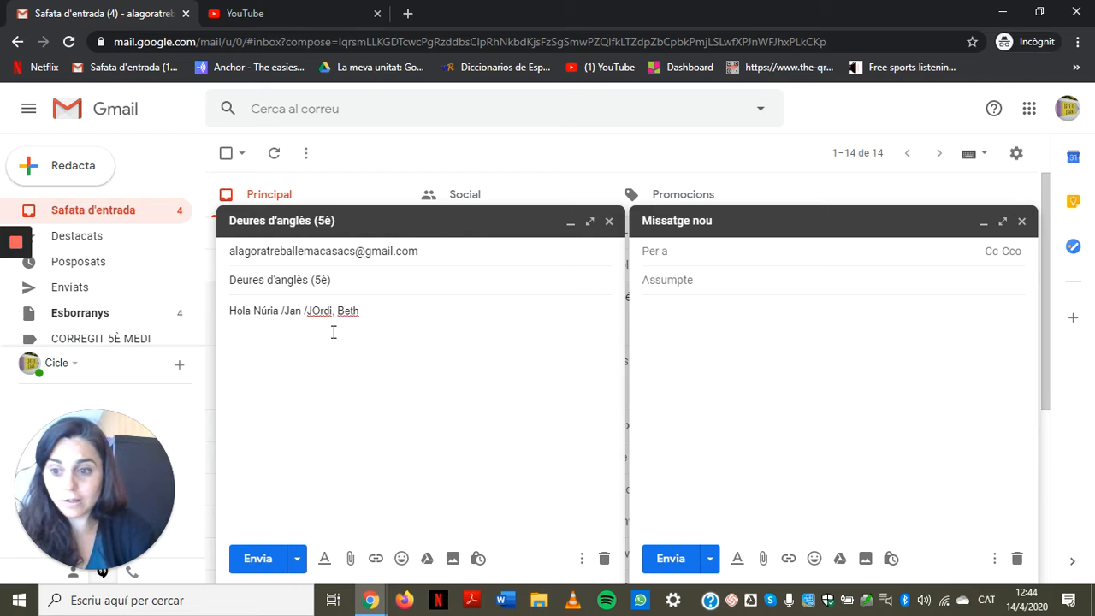
key(BackSpace)
key(BackSpace)
key(BackSpace)
key(BackSpace)
key(BackSpace)
key(BackSpace)
key(BackSpace)
key(BackSpace)
key(BackSpace)
key(BackSpace)
key(BackSpace)
key(BackSpace)
key(BackSpace)
key(BackSpace)
key(BackSpace)
key(BackSpace)
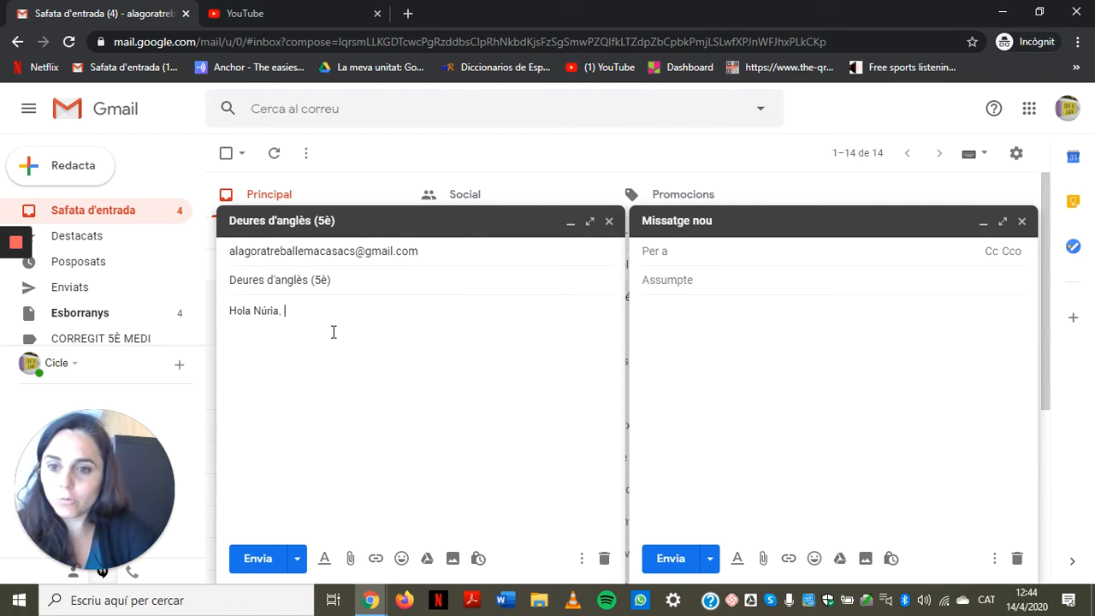
text(t'envi)
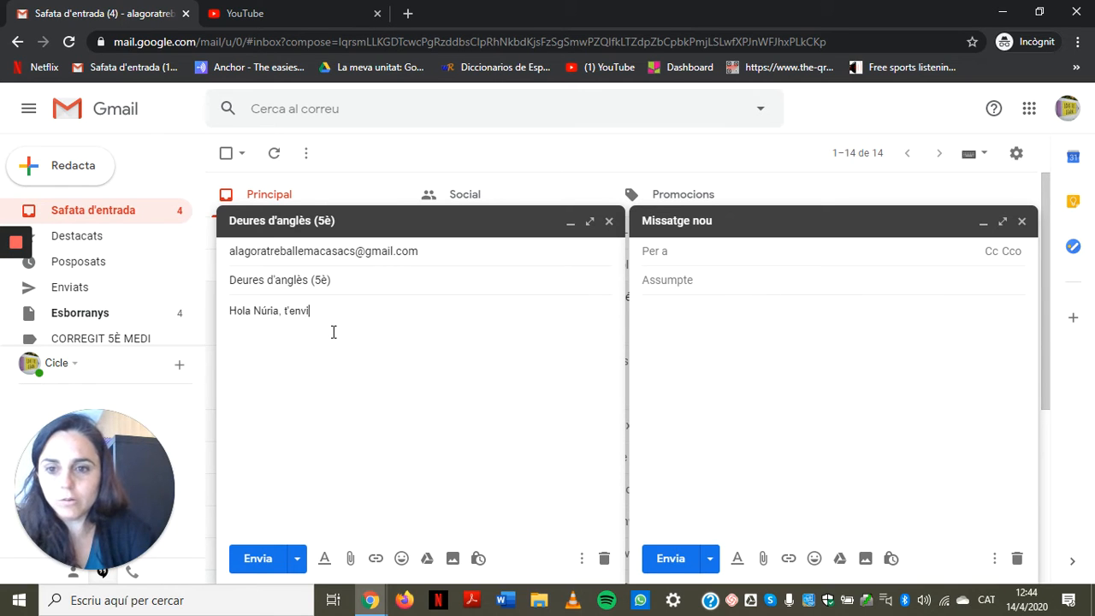
text(o els deures d'anglès)
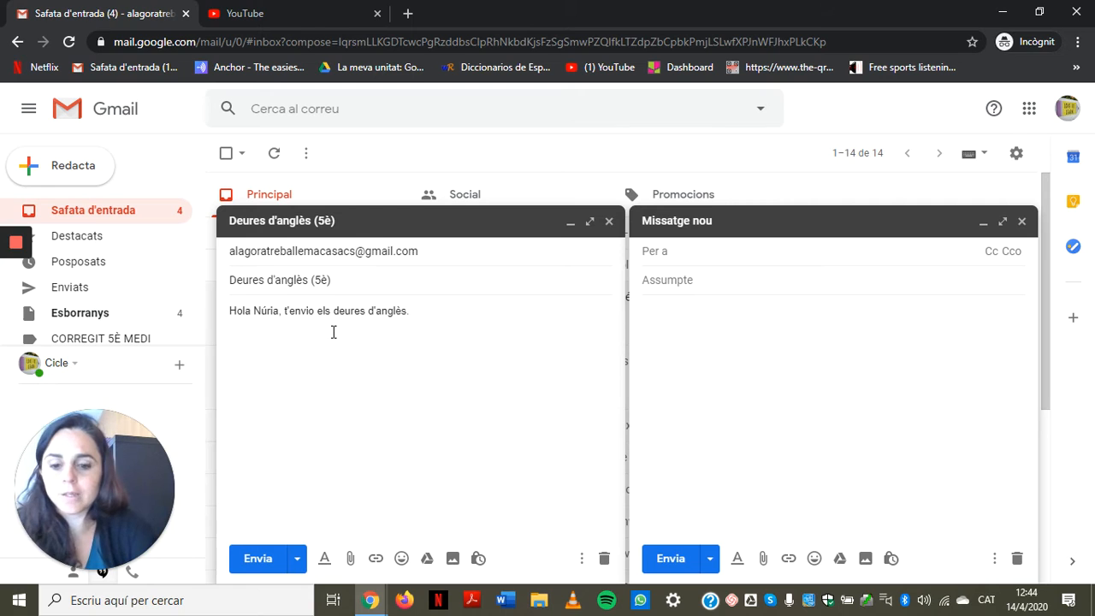
text(. Ja em irà)
key(BackSpace)
key(BackSpace)
key(BackSpace)
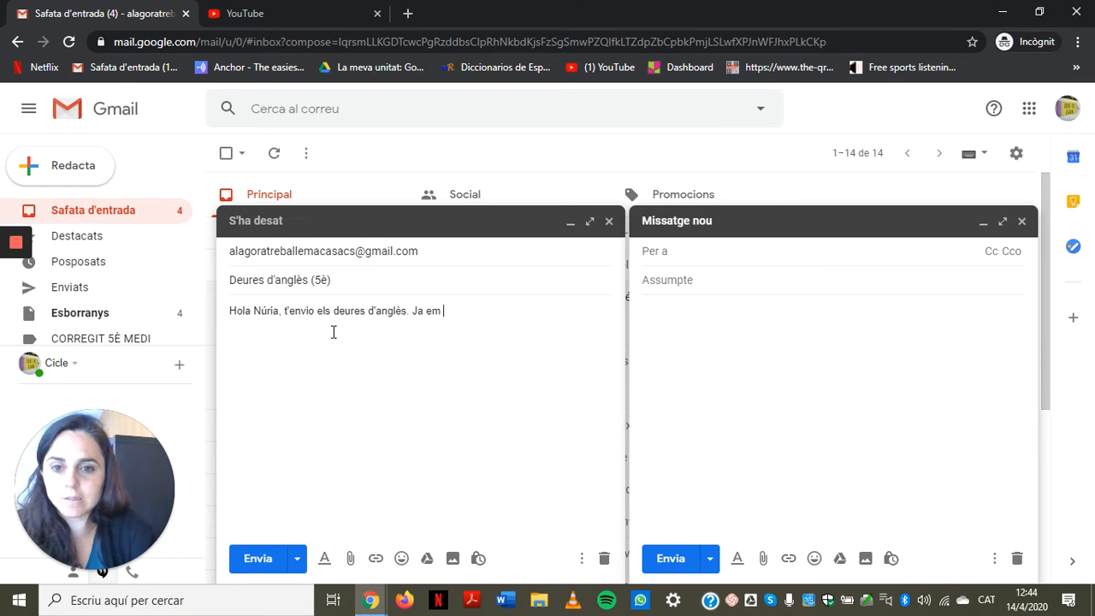
text(diràs si estan)
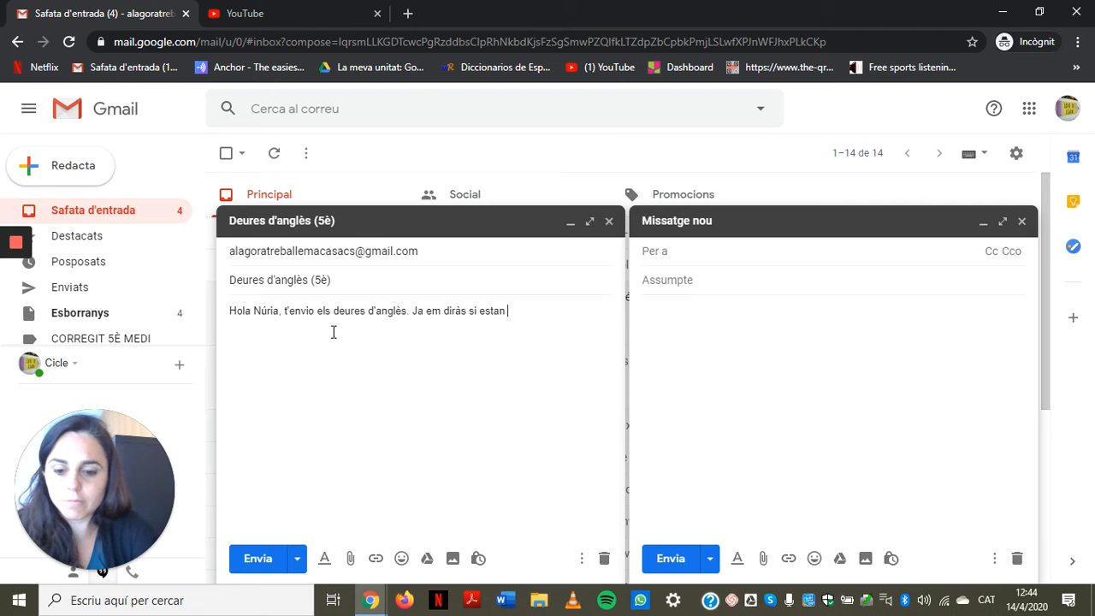
text( ben fets.)
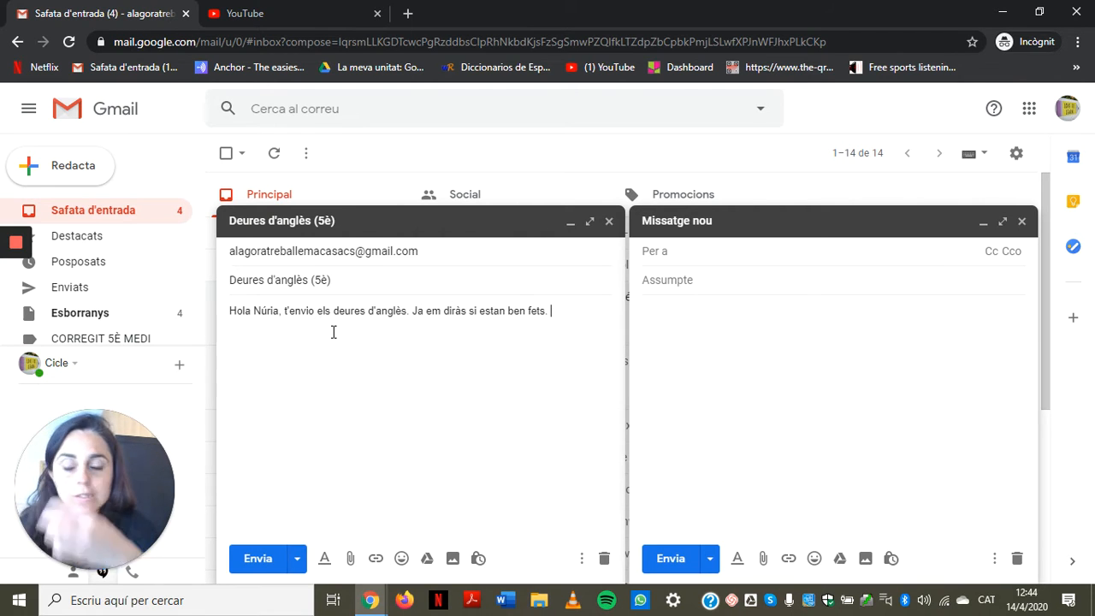
Step: On a new line, add the English 'I'm sending you the homework. Let me know if they are all right'
key(Return)
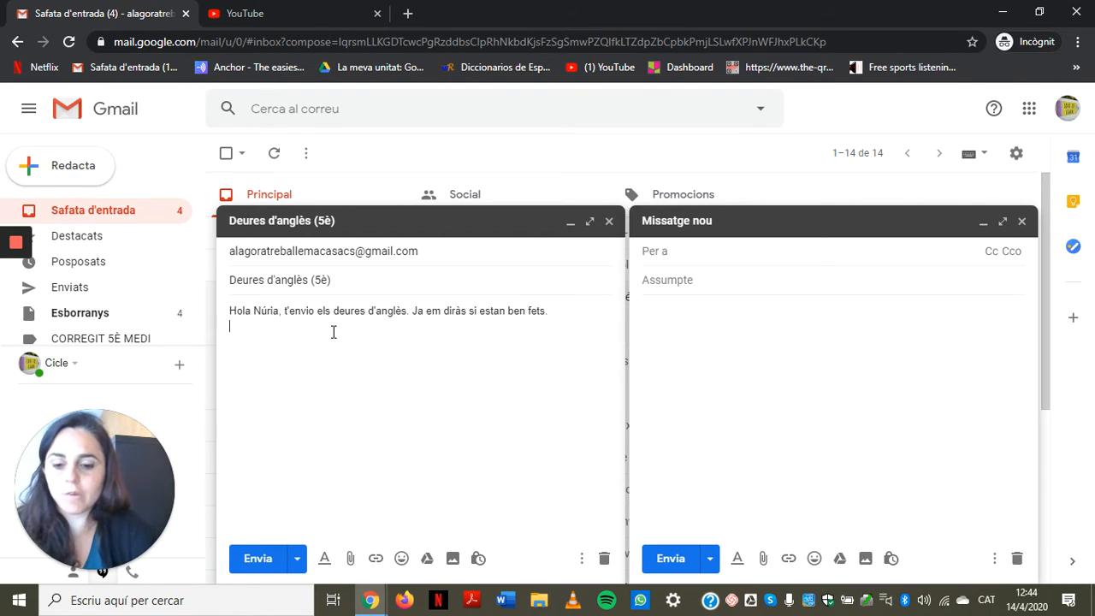
text(Hello N)
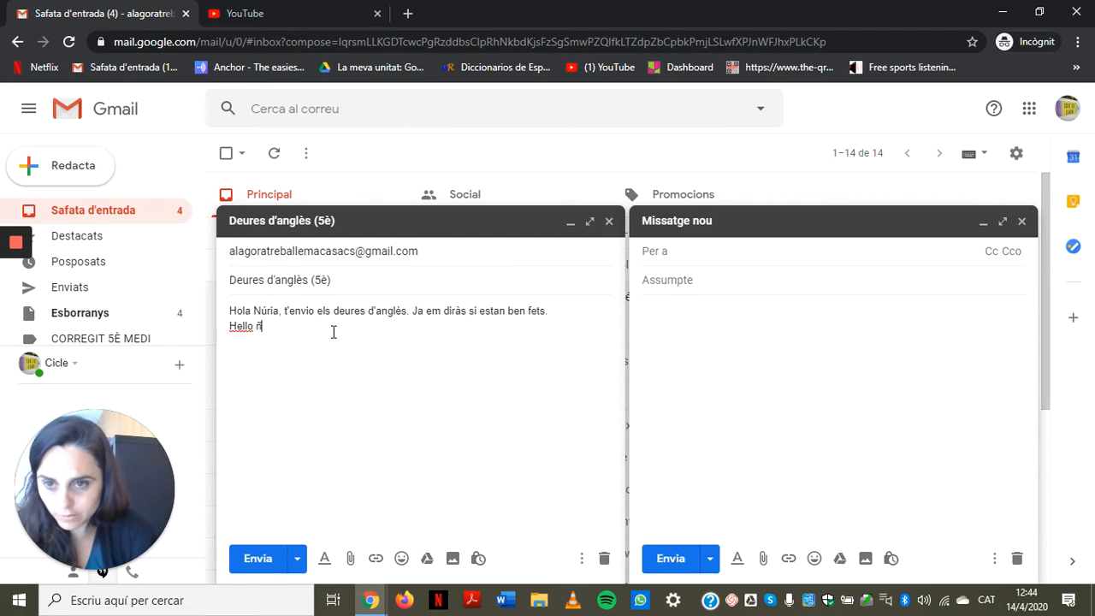
key(BackSpace)
text(Nuria, I')
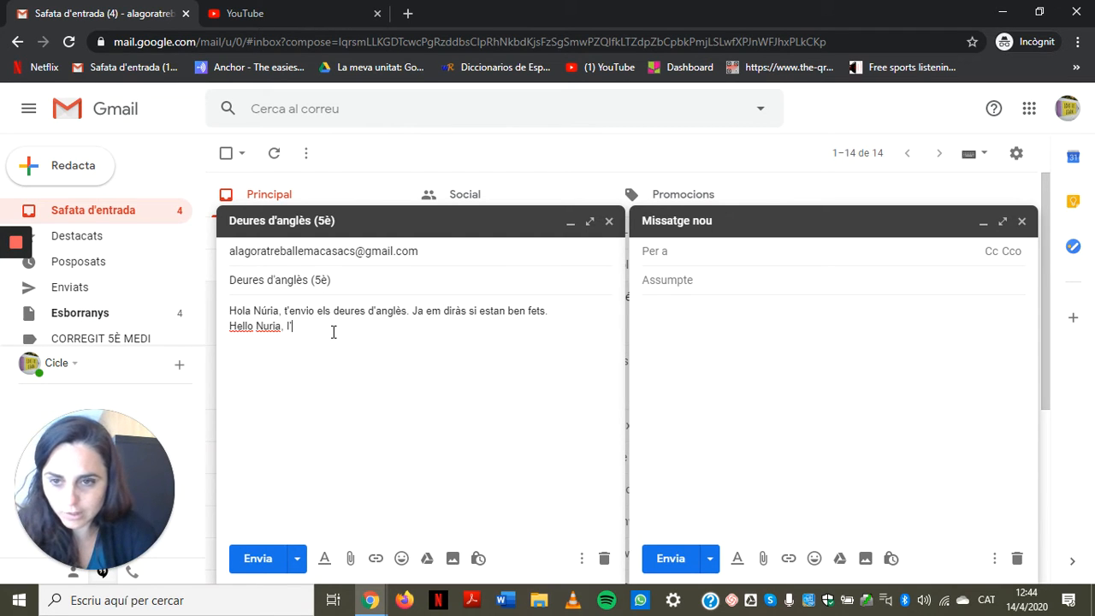
text(m sending y)
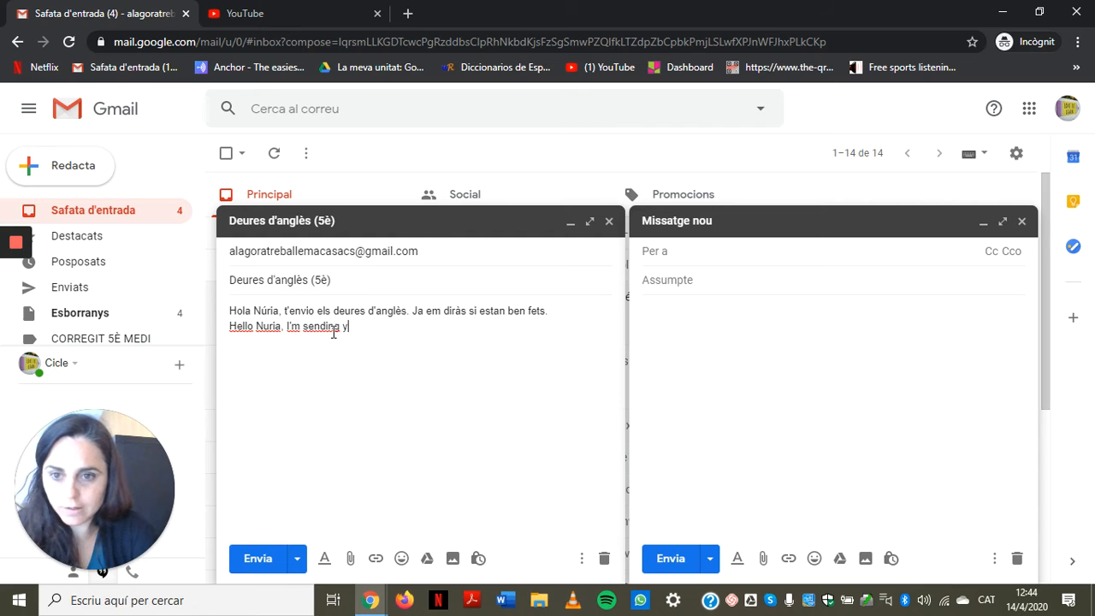
text(out he h)
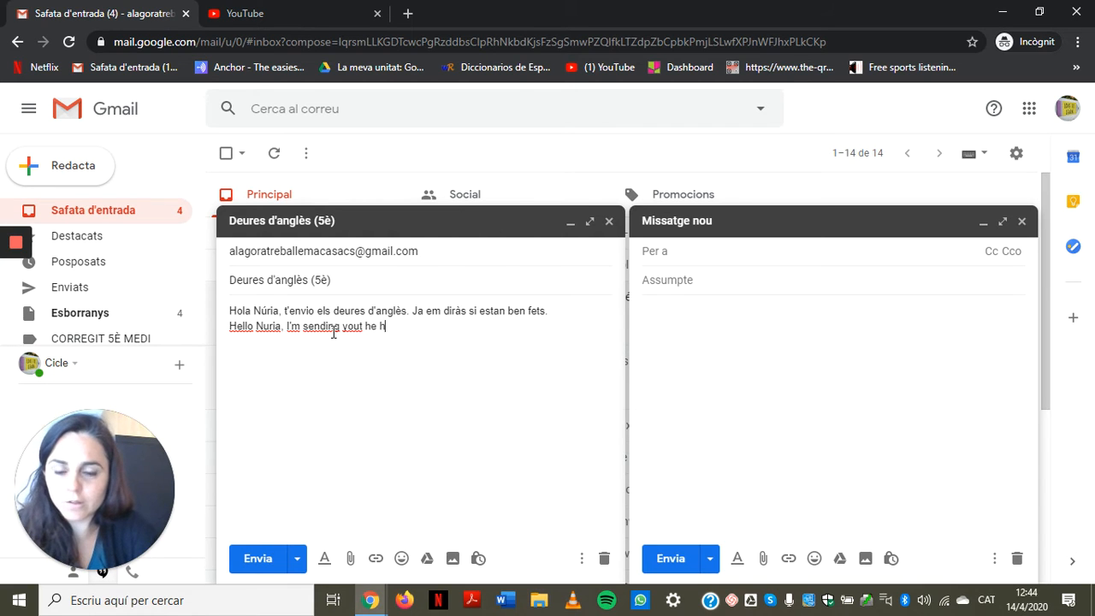
key(BackSpace)
key(BackSpace)
key(BackSpace)
key(BackSpace)
key(BackSpace)
key(BackSpace)
text(th)
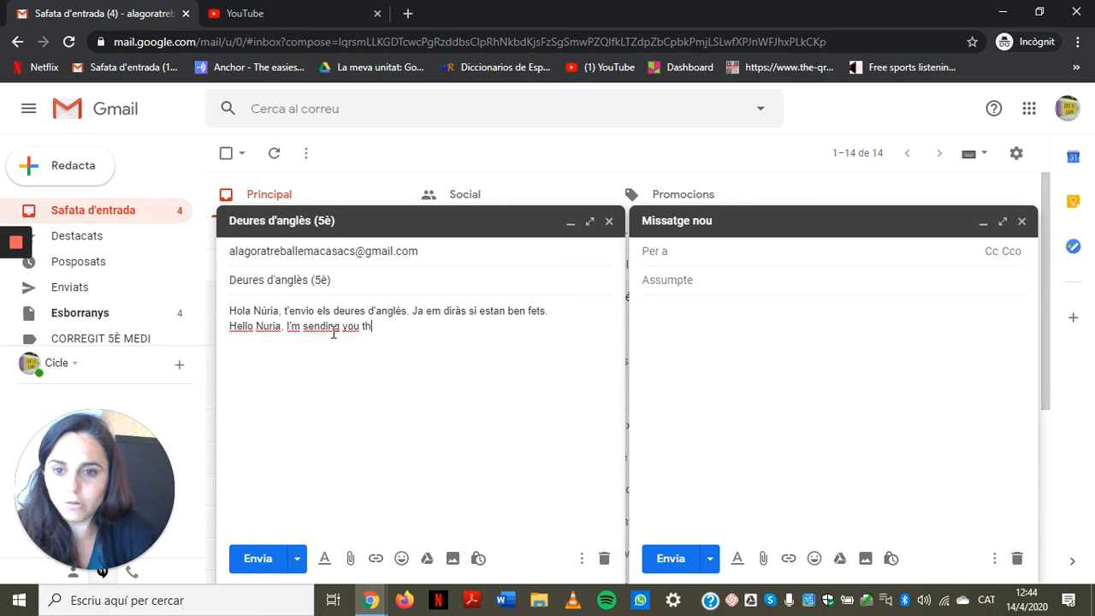
text(e homework)
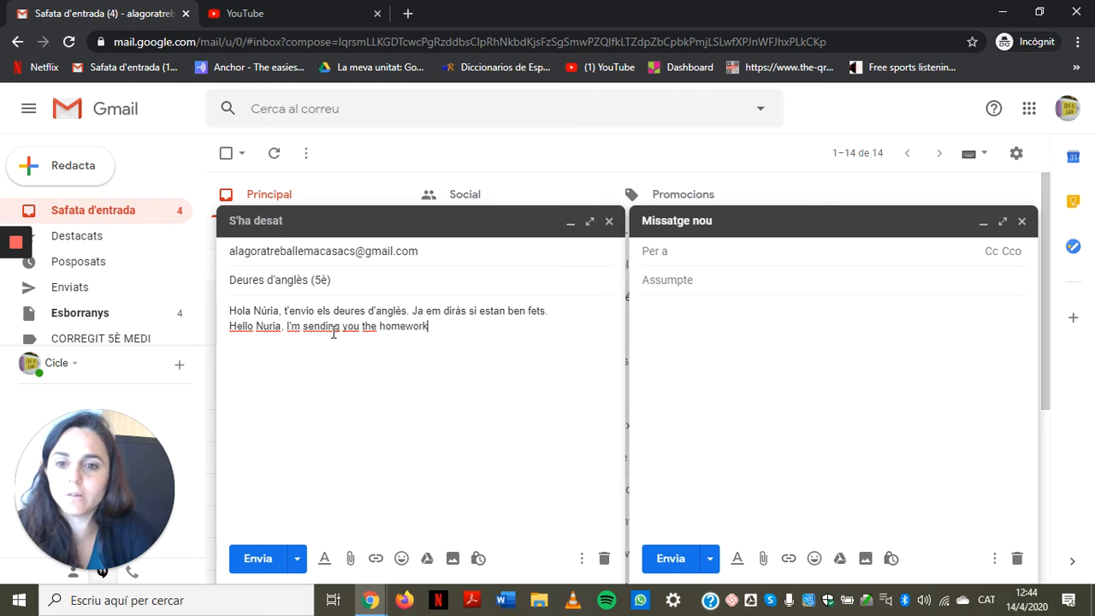
key(BackSpace)
key(BackSpace)
text(rk. )
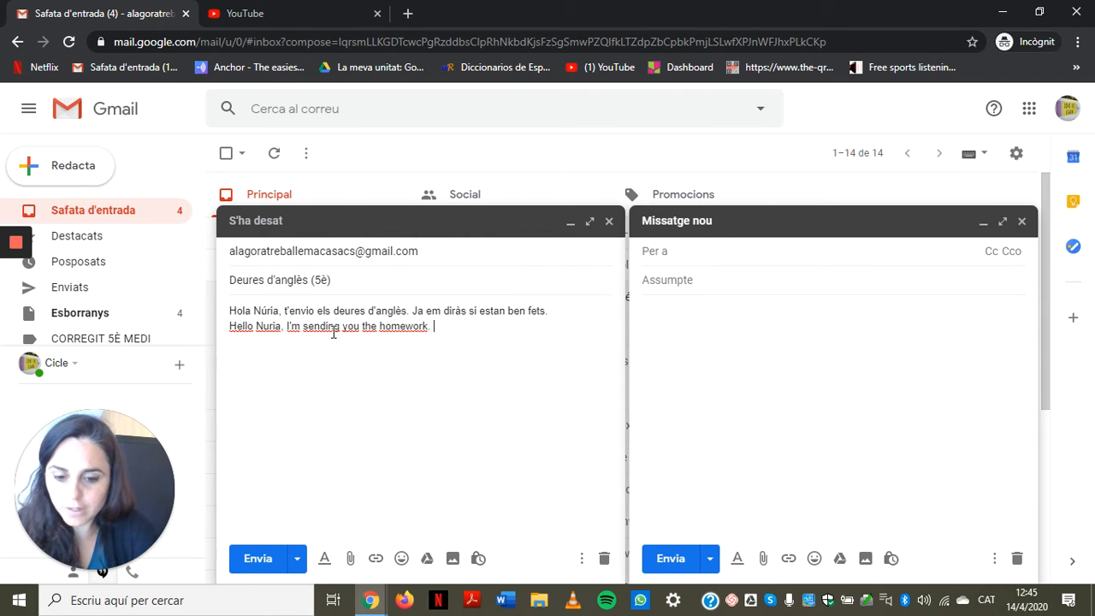
text(Let me )
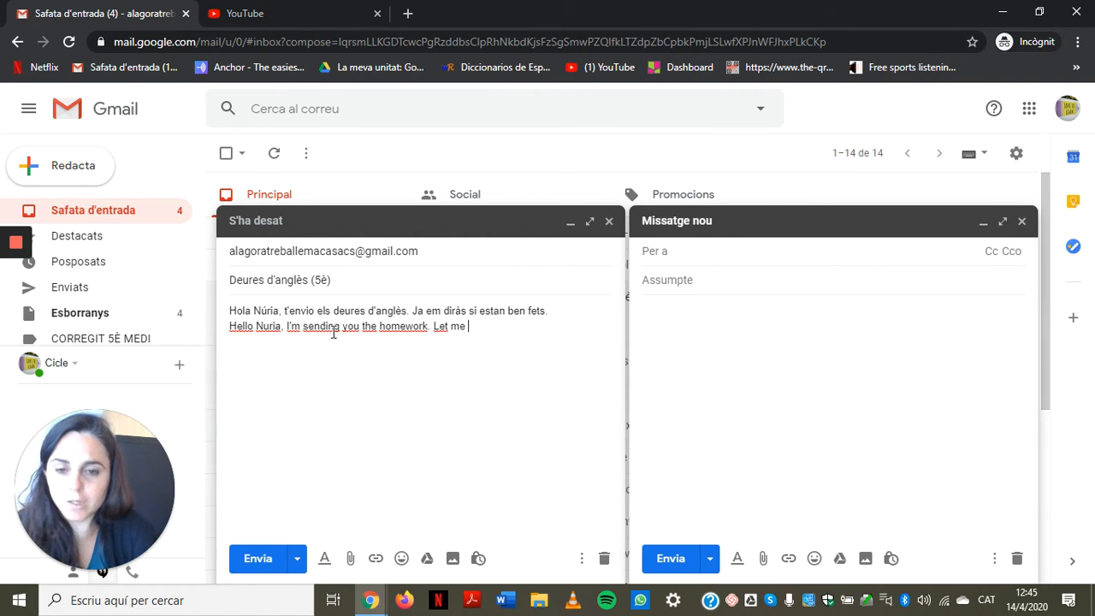
text(know if they are)
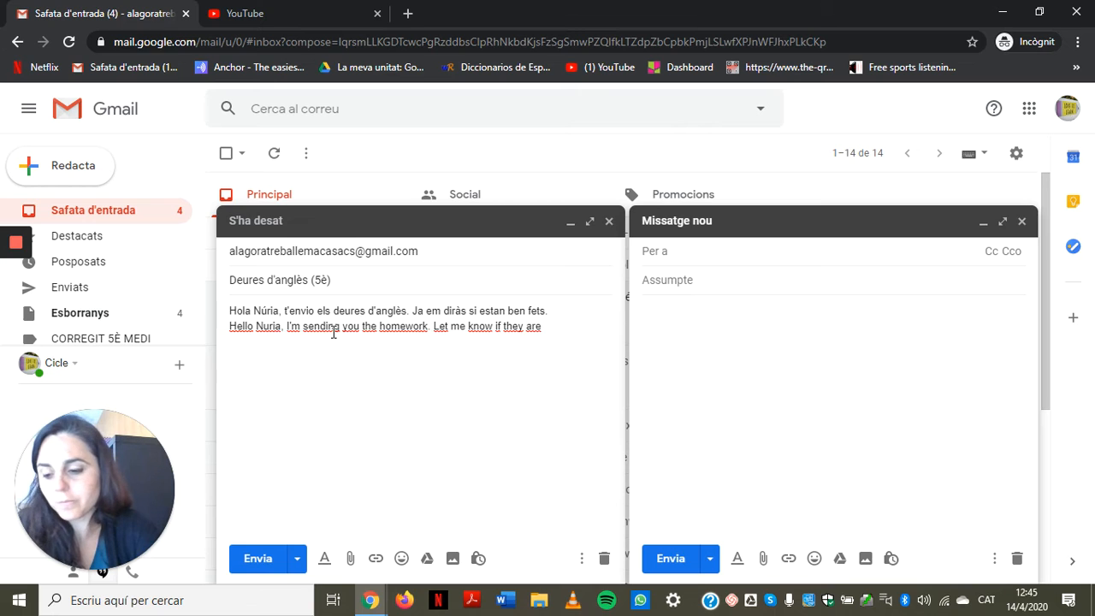
text(all right.)
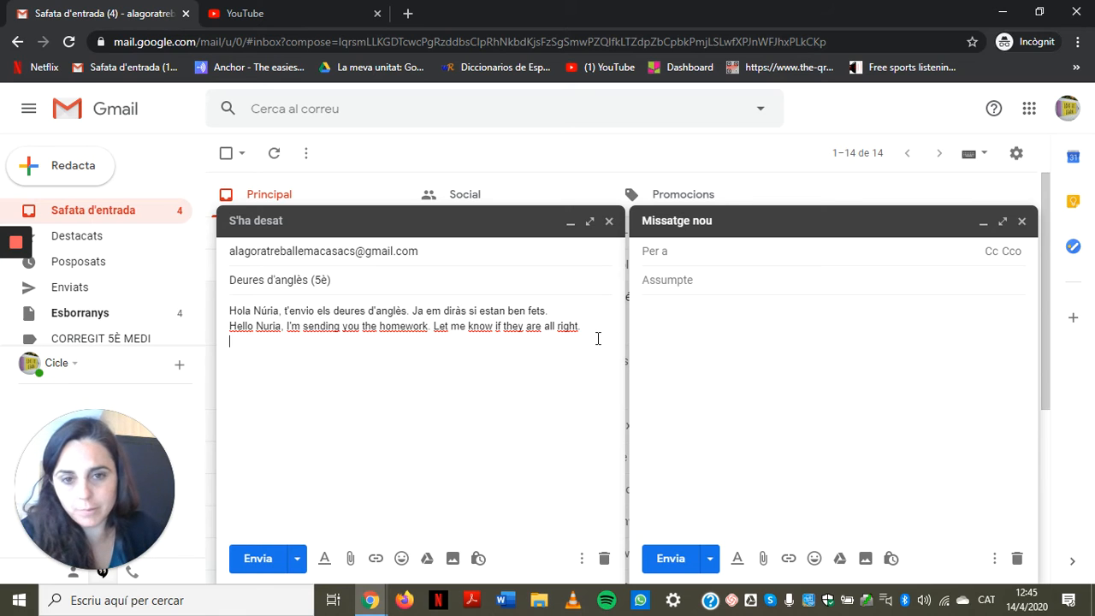
Step: Copy The Lumineers live video's YouTube share link, then close the YouTube tab
click(375, 558)
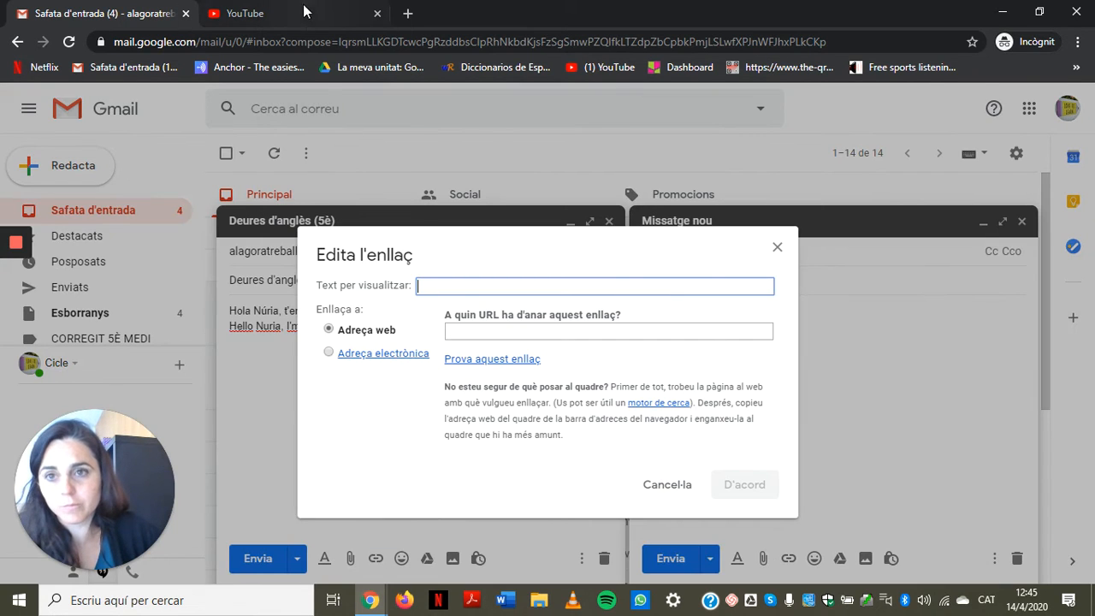
click(299, 17)
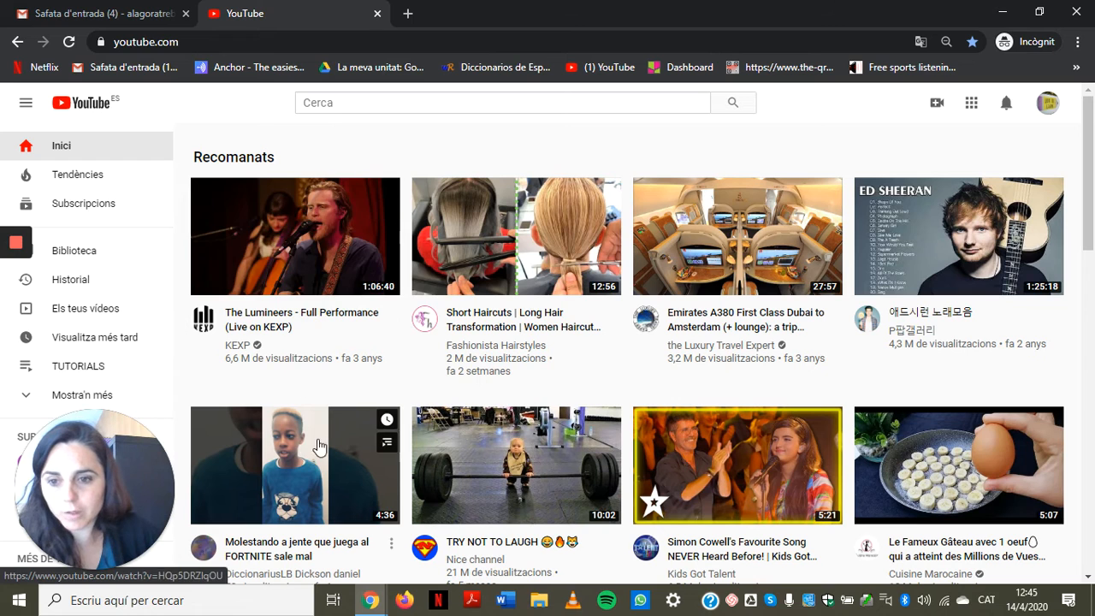
click(313, 251)
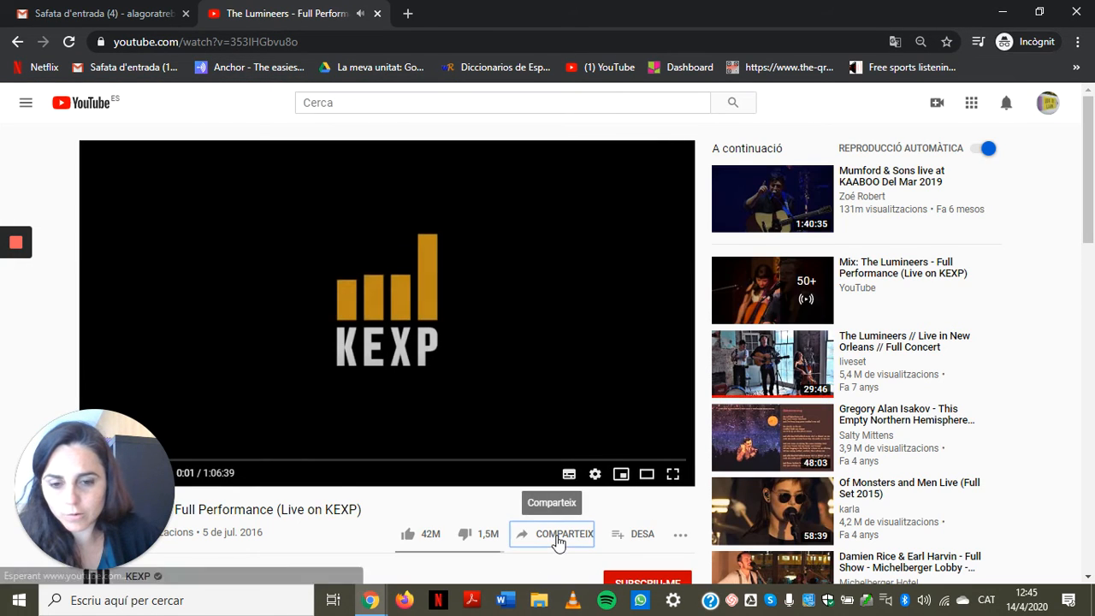
click(556, 535)
click(683, 367)
key(ctrl+c)
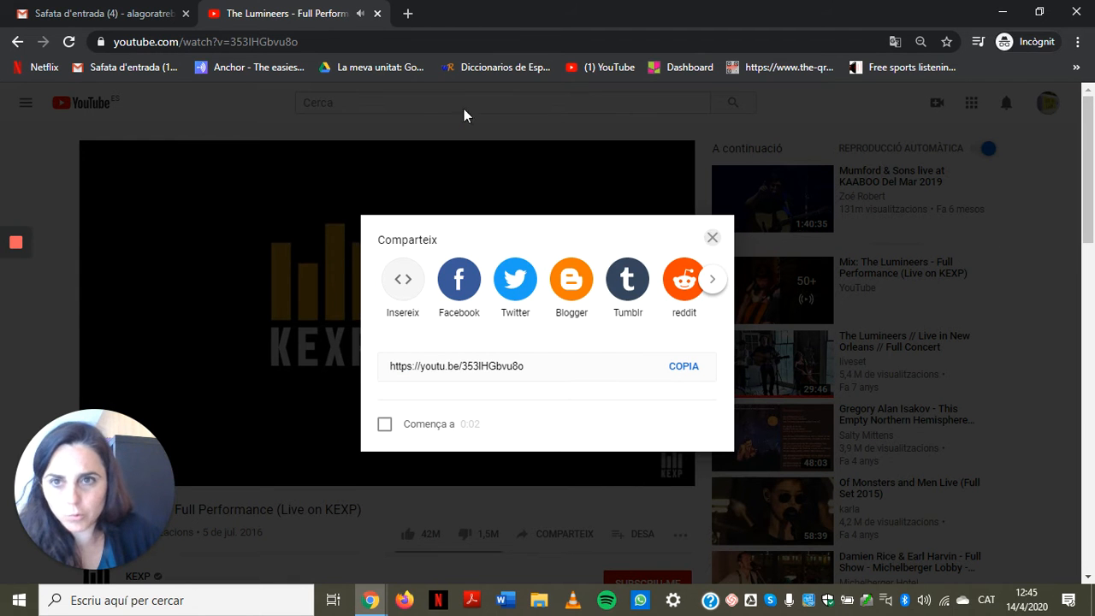
click(712, 237)
click(376, 13)
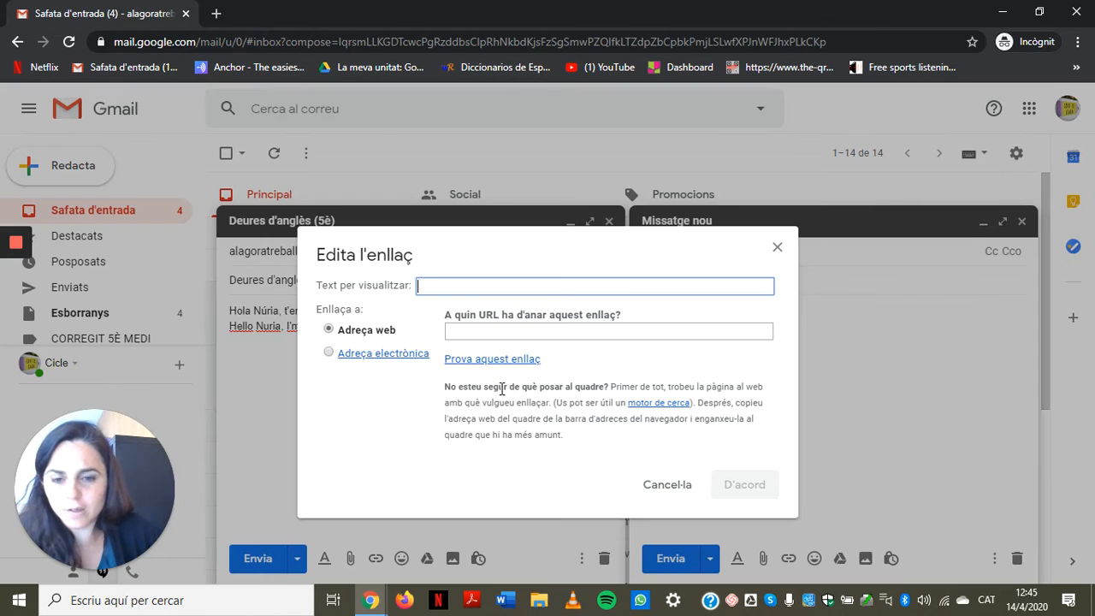
Step: Fill the link dialog with the YouTube URL as its web address and confirm
key(ctrl+v)
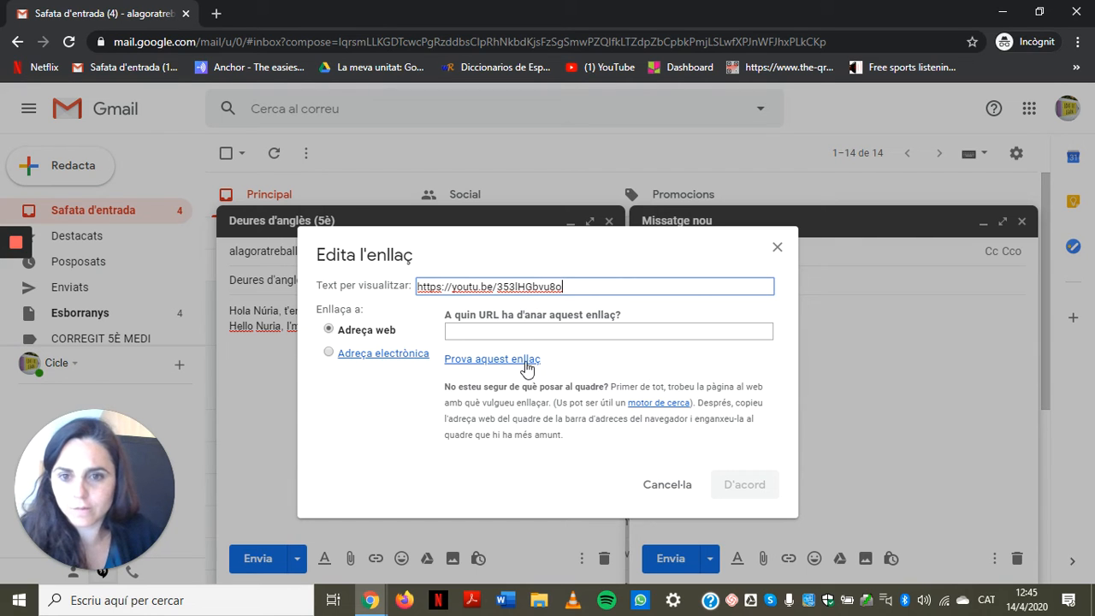
drag(585, 287, 333, 284)
key(ctrl+x)
click(488, 330)
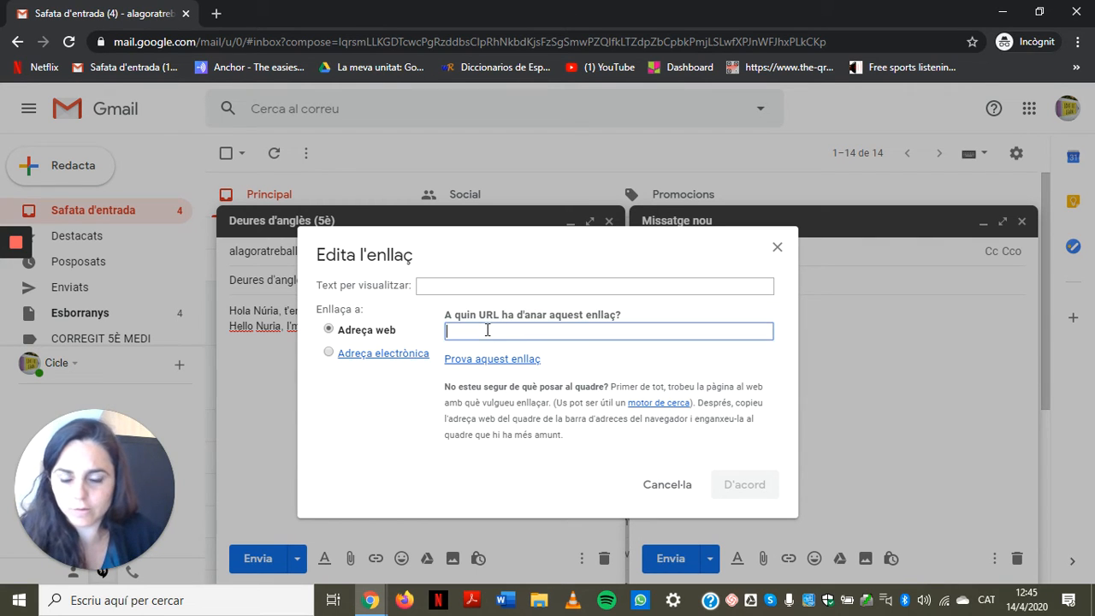
key(ctrl+v)
click(757, 481)
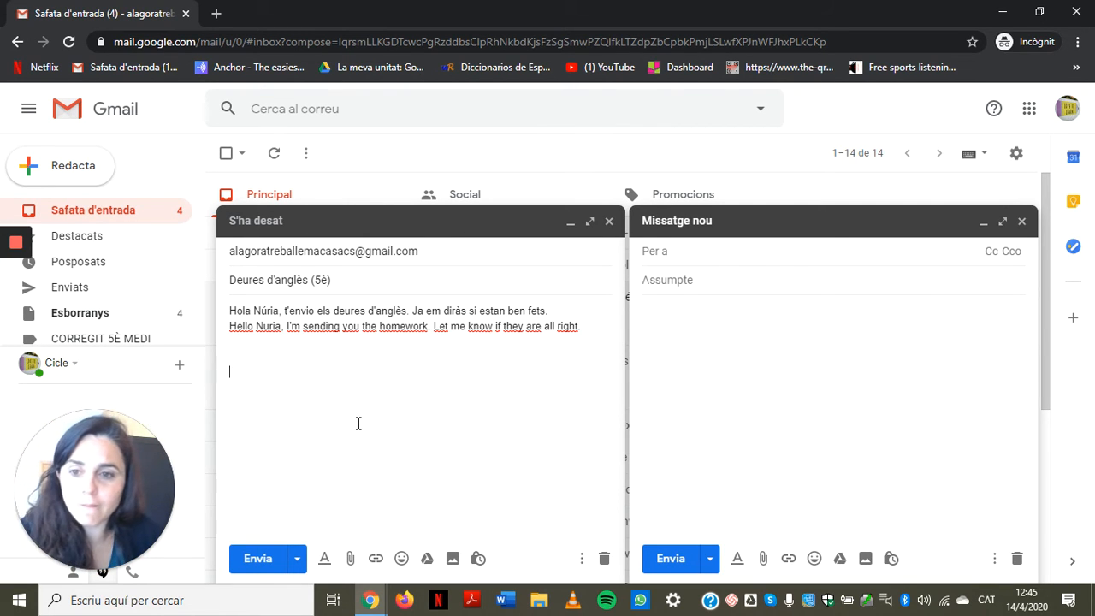
click(374, 557)
click(496, 331)
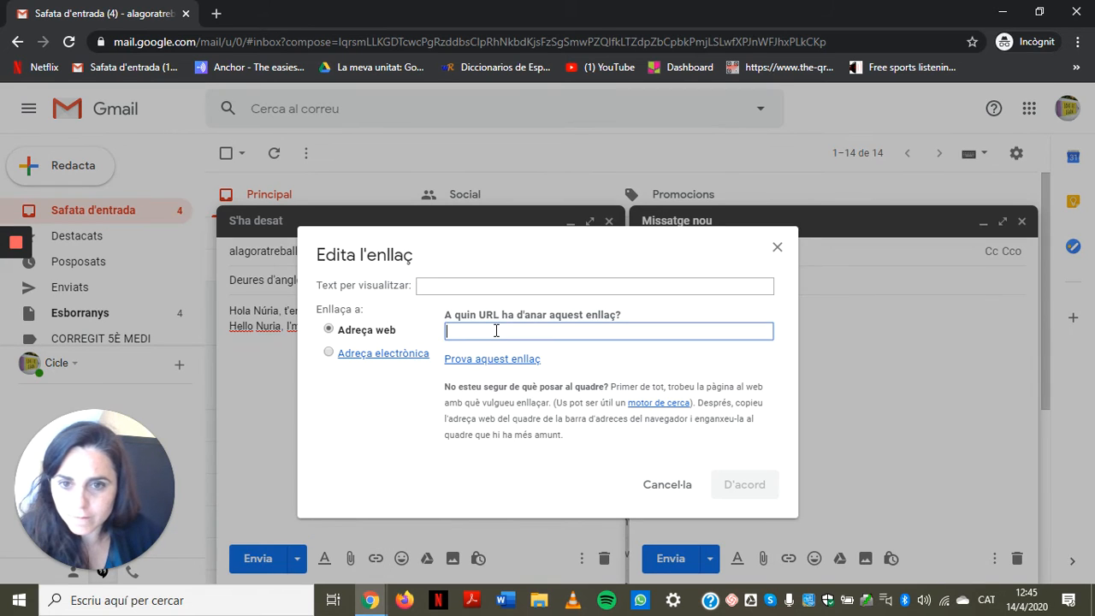
key(ctrl+v)
click(750, 490)
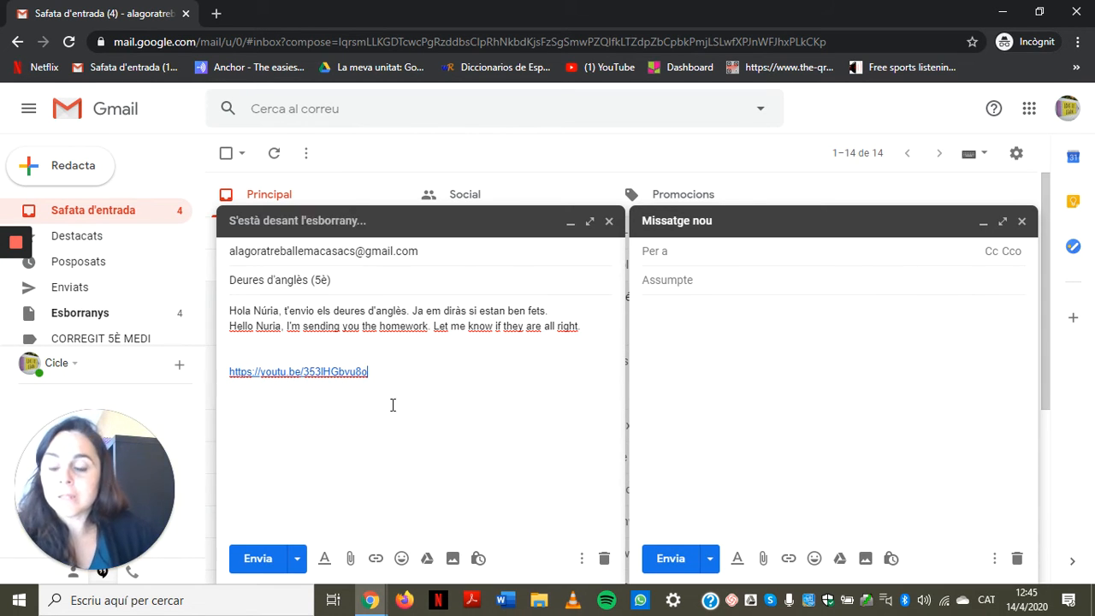
Step: Attach Avaluació riscos per tasques.docx to the draft and minimise Gmail
click(351, 560)
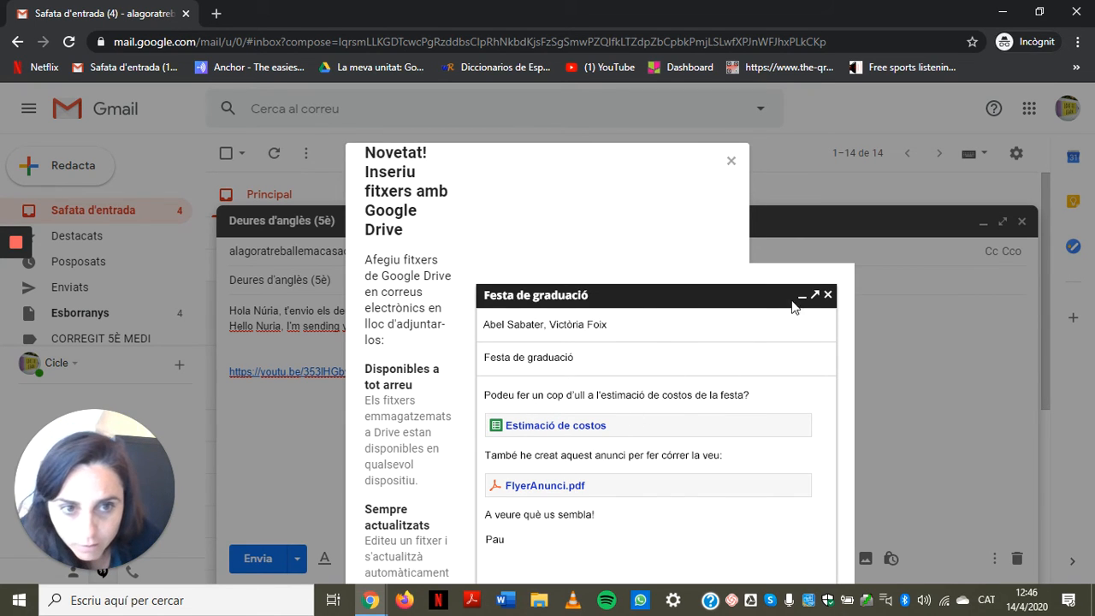
click(729, 162)
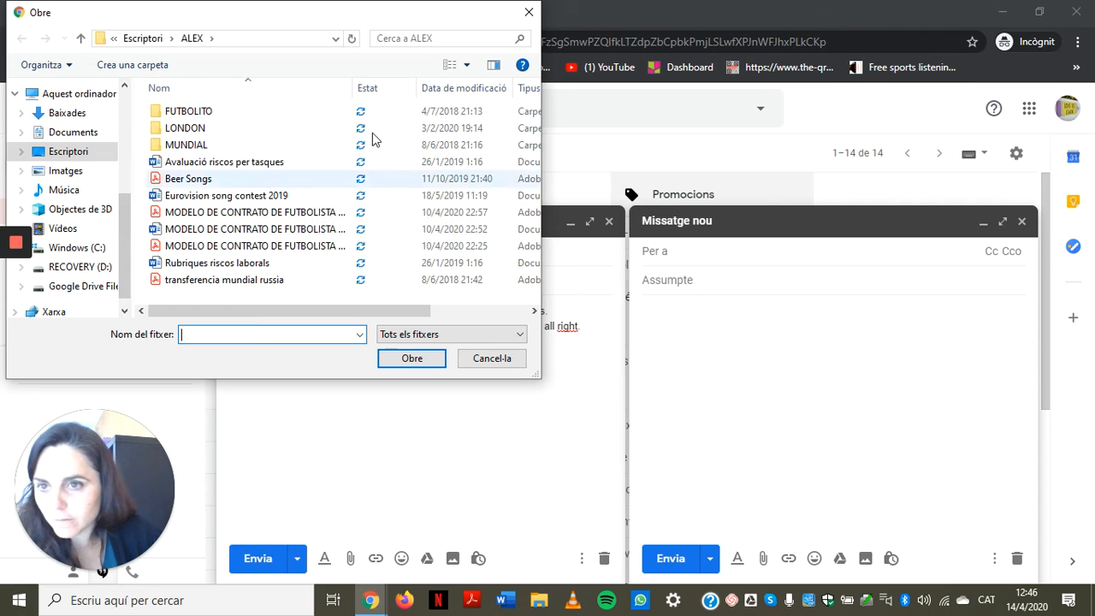
click(209, 163)
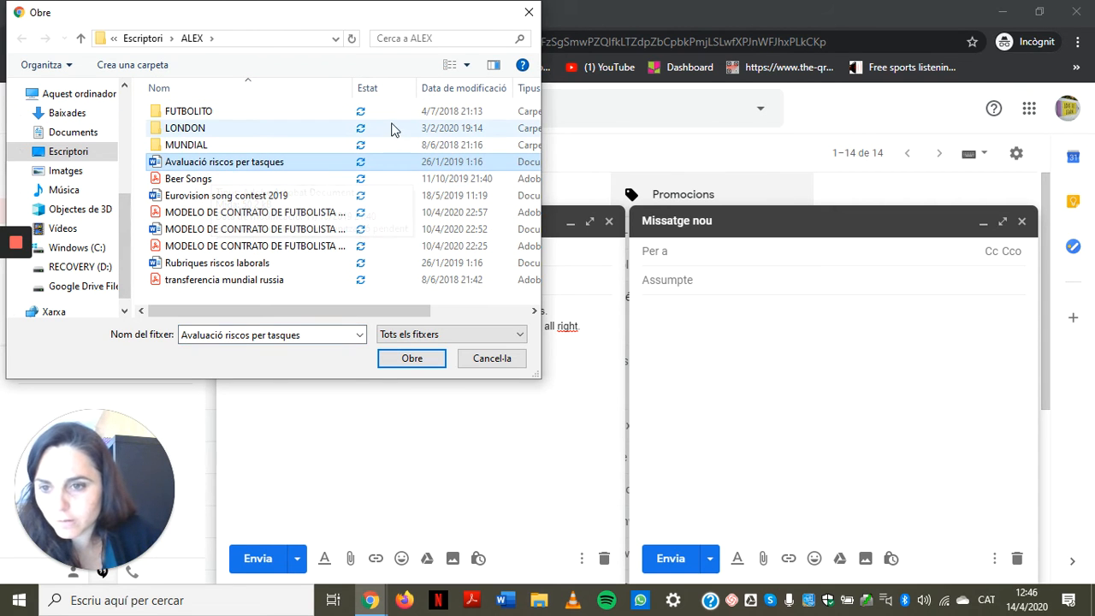
click(411, 358)
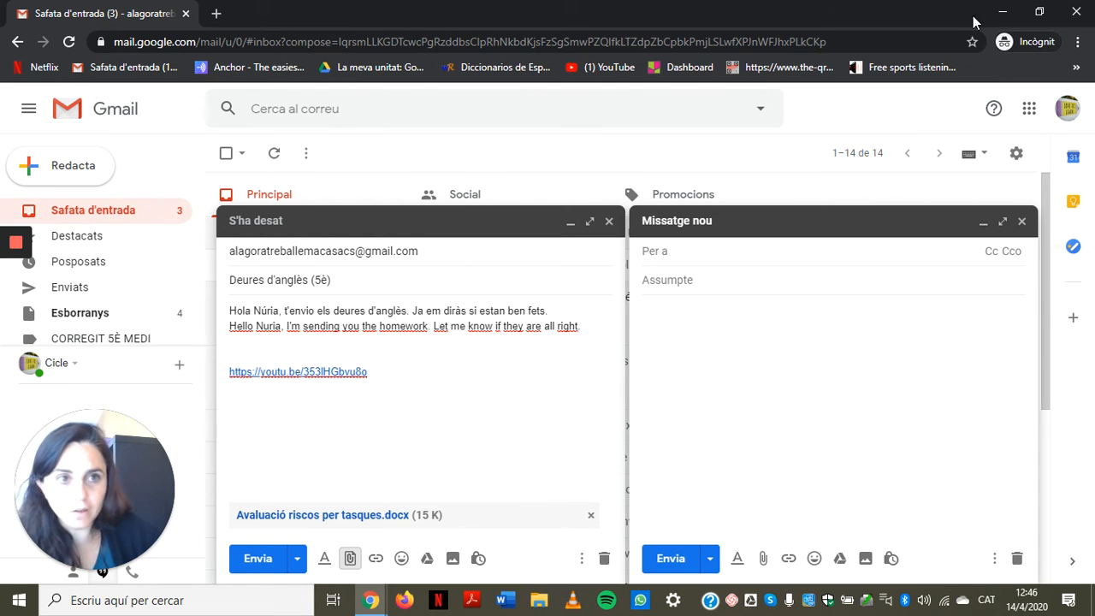
click(1002, 12)
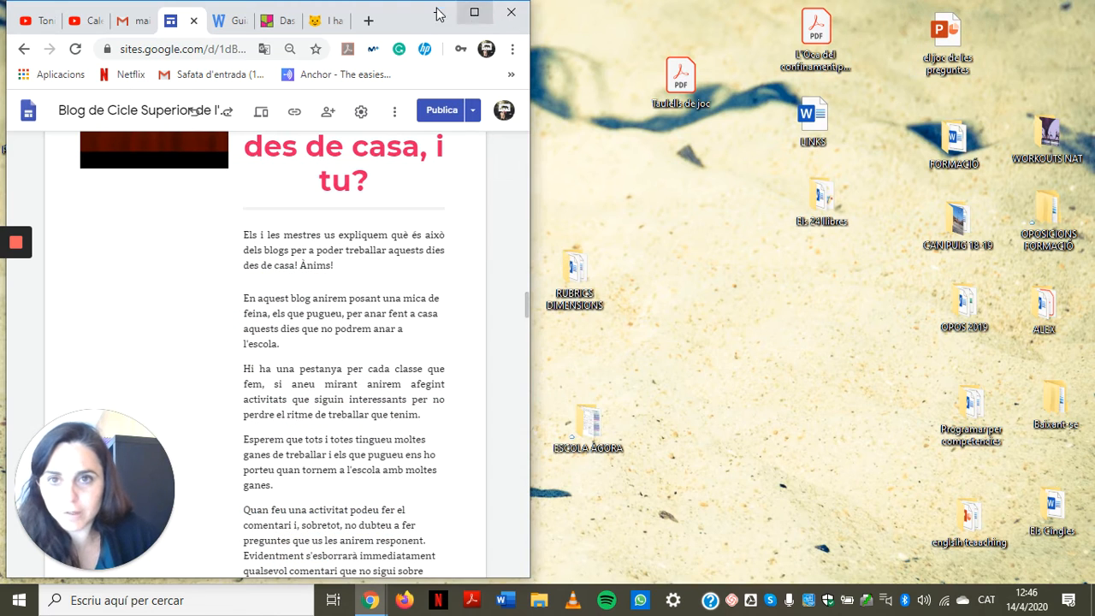
Step: Drag the Taulells de joc PDF from the desktop into the email as a second attachment
click(437, 12)
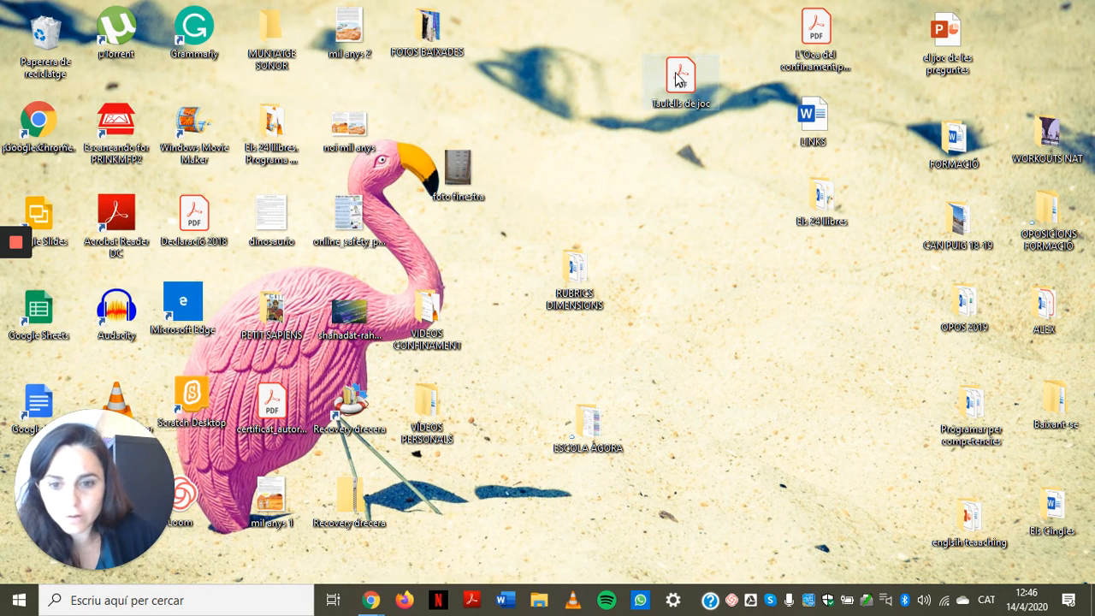
drag(676, 79, 437, 383)
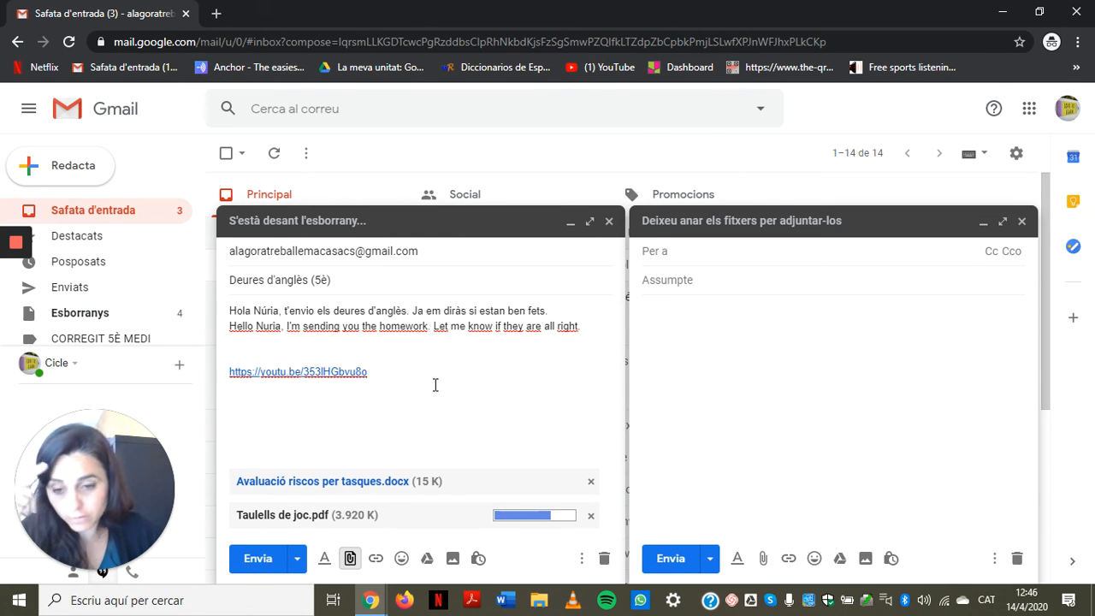
Step: Browse the Google Drive and Insert photo dialogs, closing both without adding anything
click(427, 561)
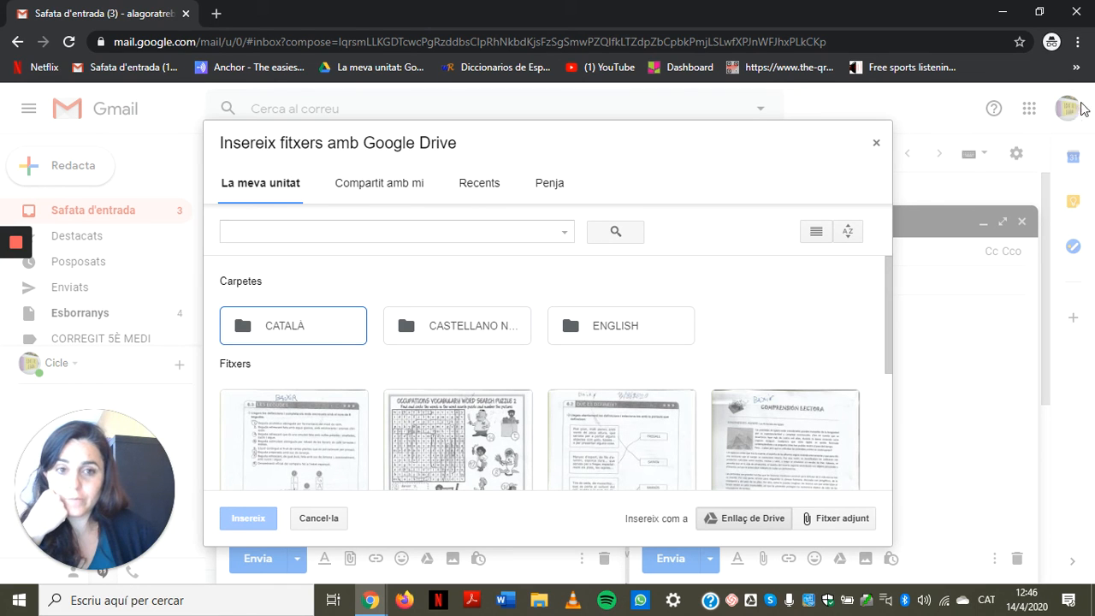
click(876, 147)
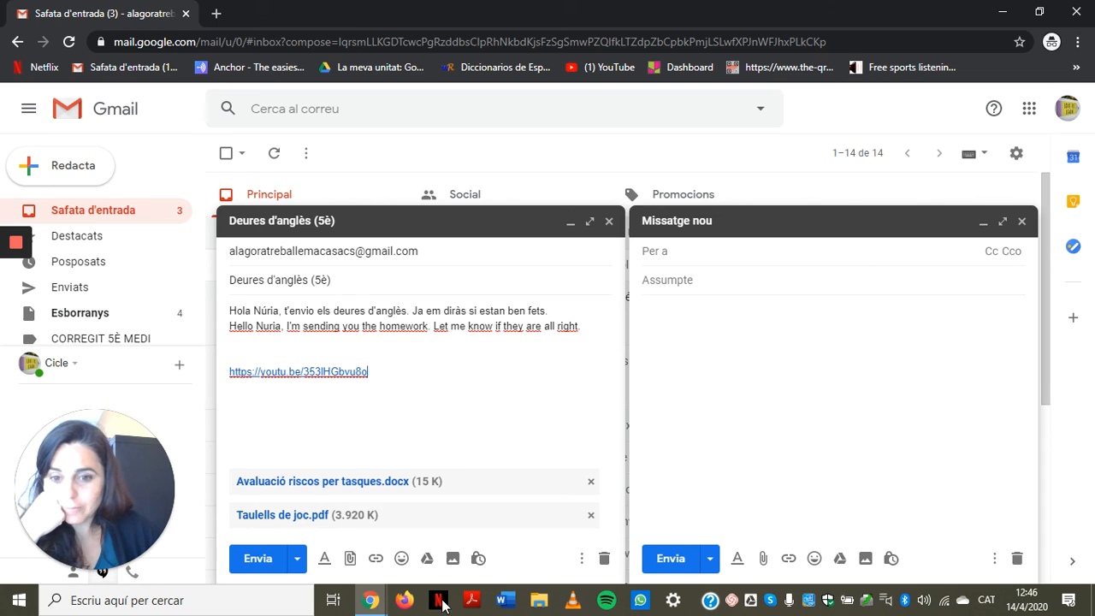
click(452, 557)
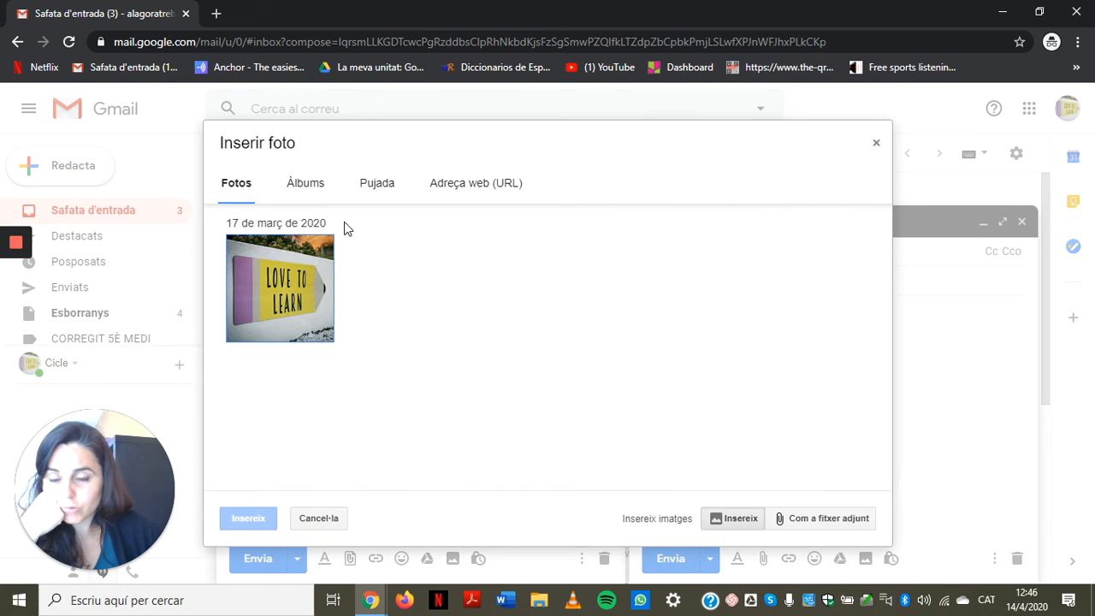
click(373, 185)
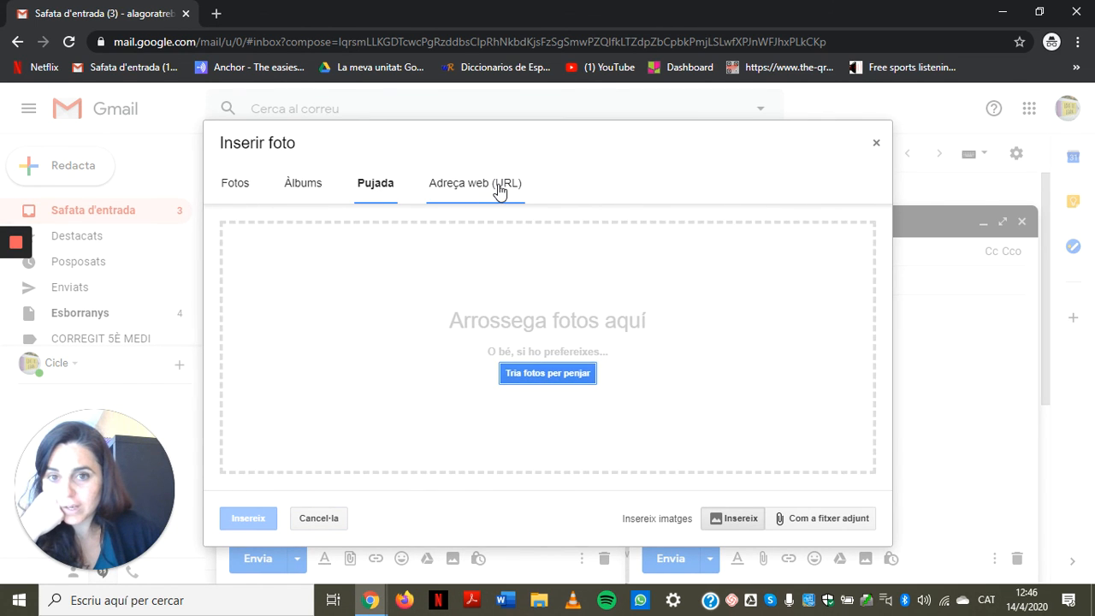
click(501, 189)
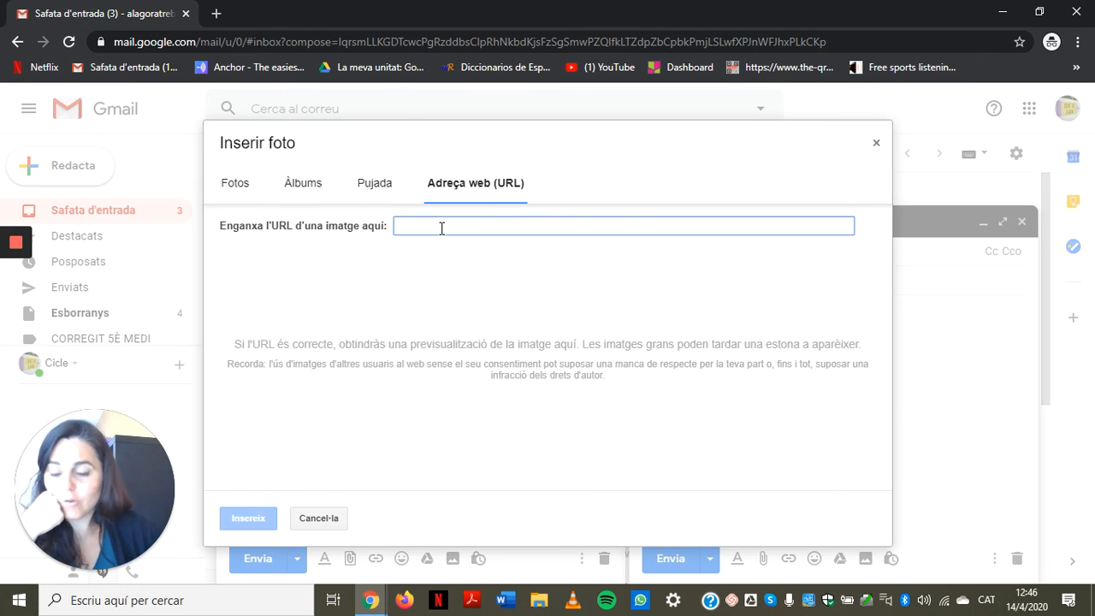
click(313, 190)
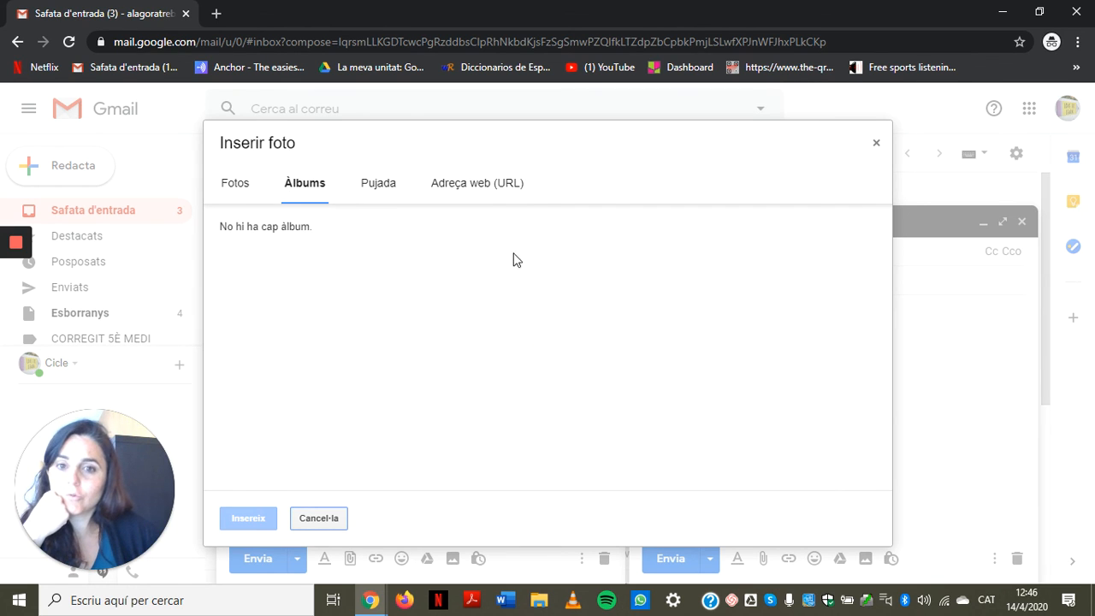
click(233, 195)
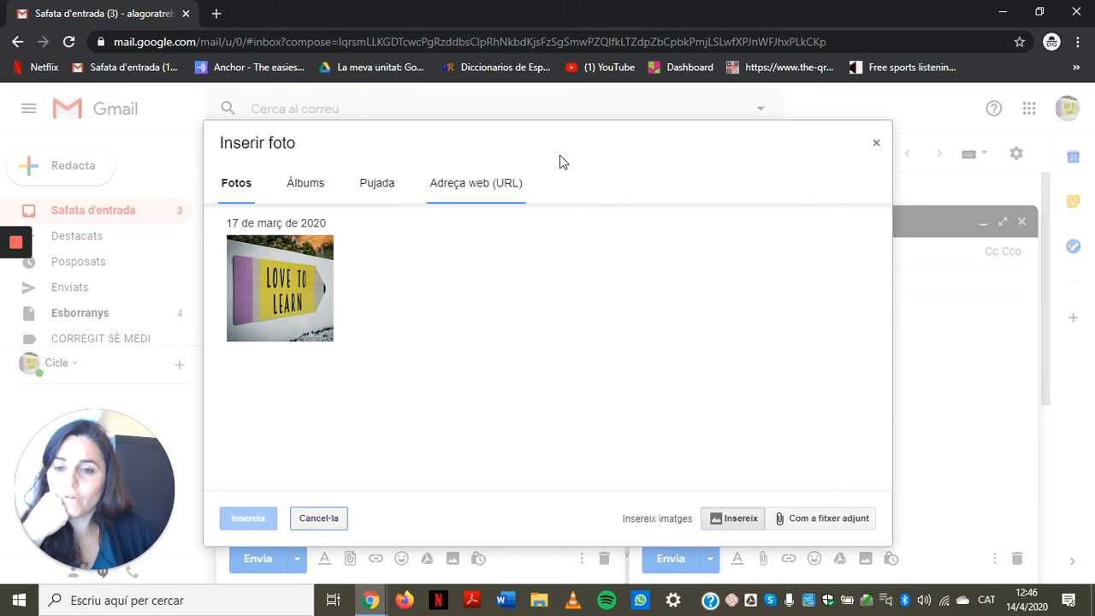
click(876, 143)
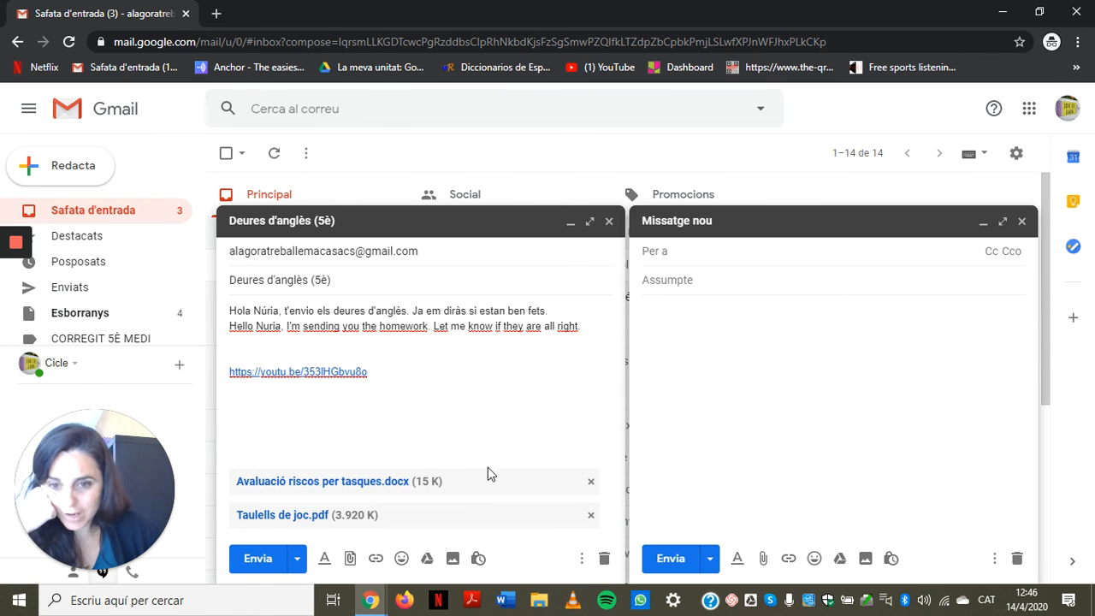
Step: Send the homework email and close the empty Missatge nou window
click(273, 571)
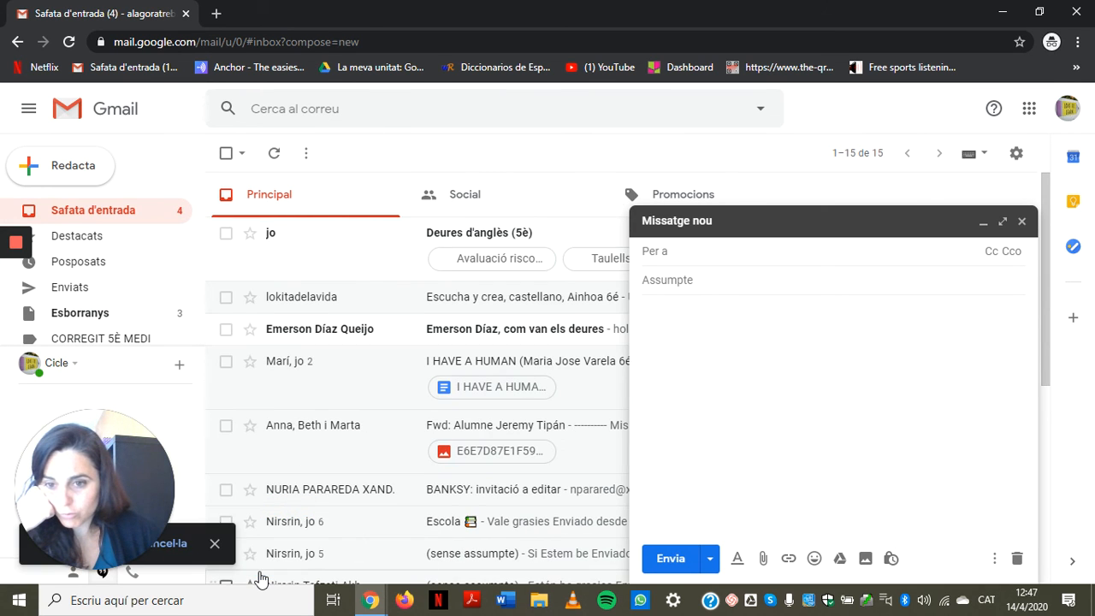
click(1021, 222)
mouse_move(14, 247)
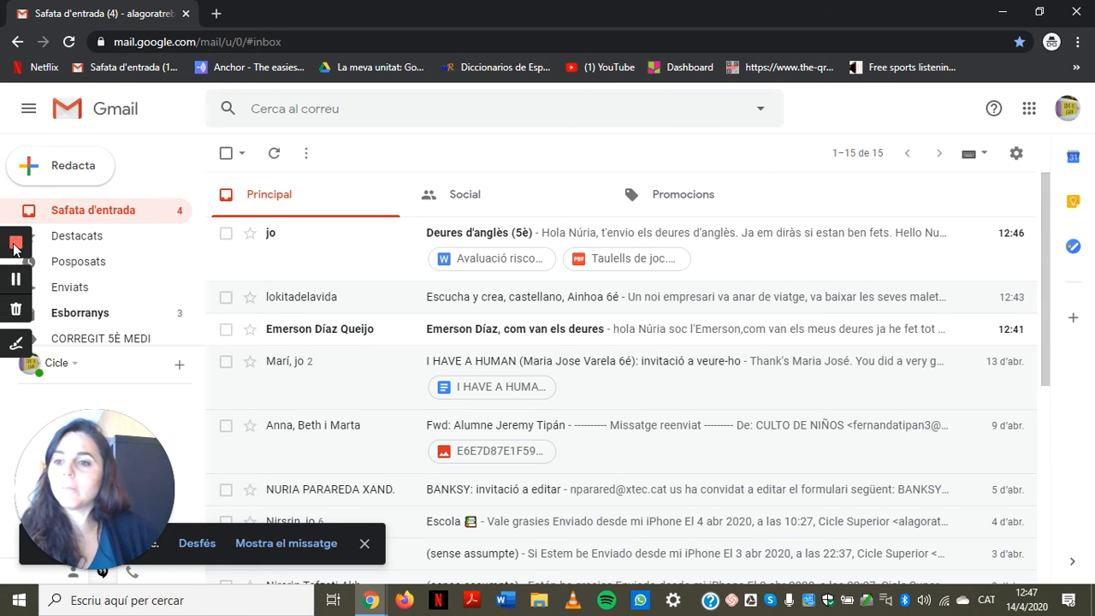